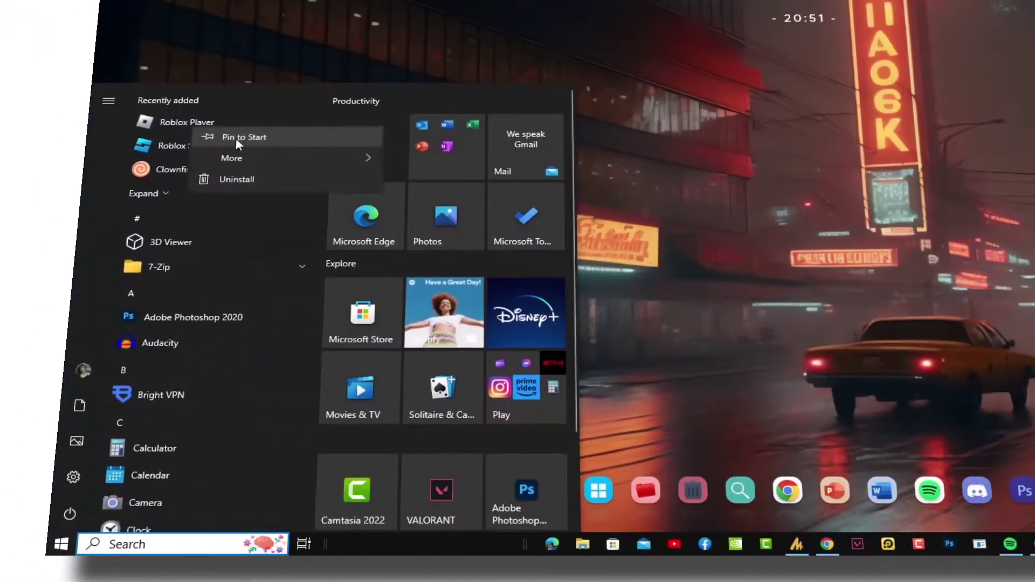
Show Roblox Player's Start menu options, then dismiss them without changing anything
right_click(174, 124)
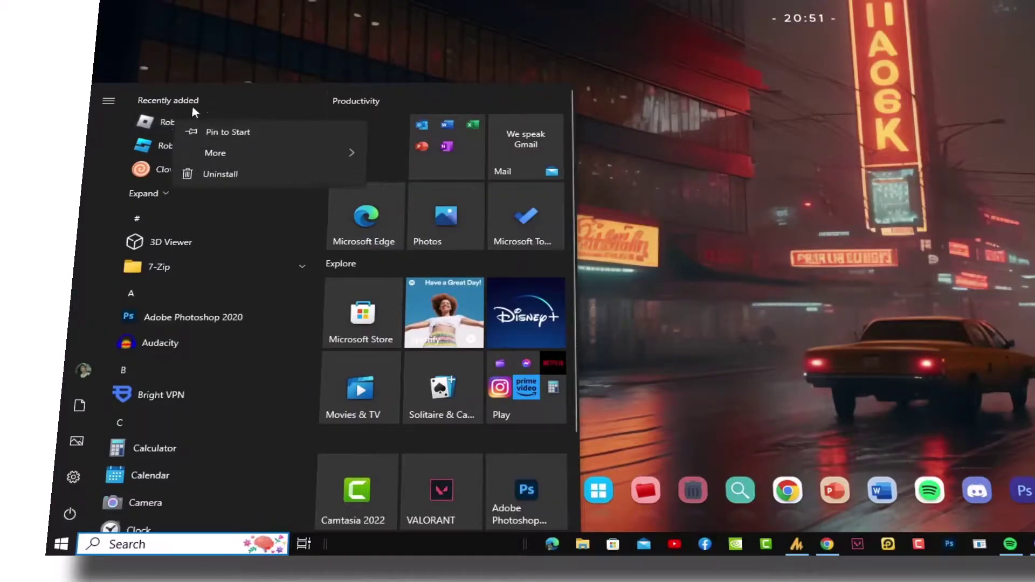
click(119, 128)
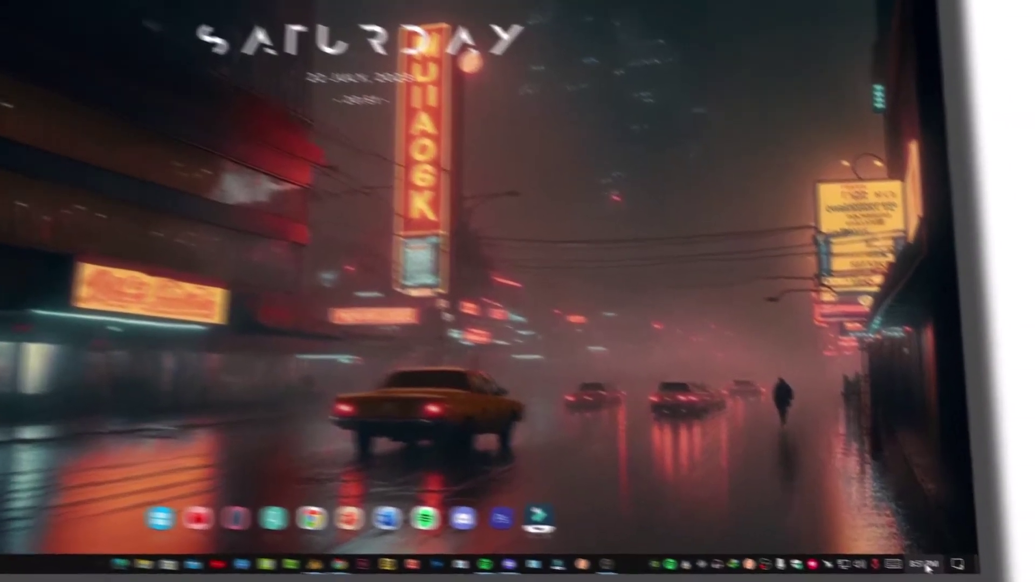
Show the taskbar calendar, then open Date and time settings from the taskbar menu
click(989, 574)
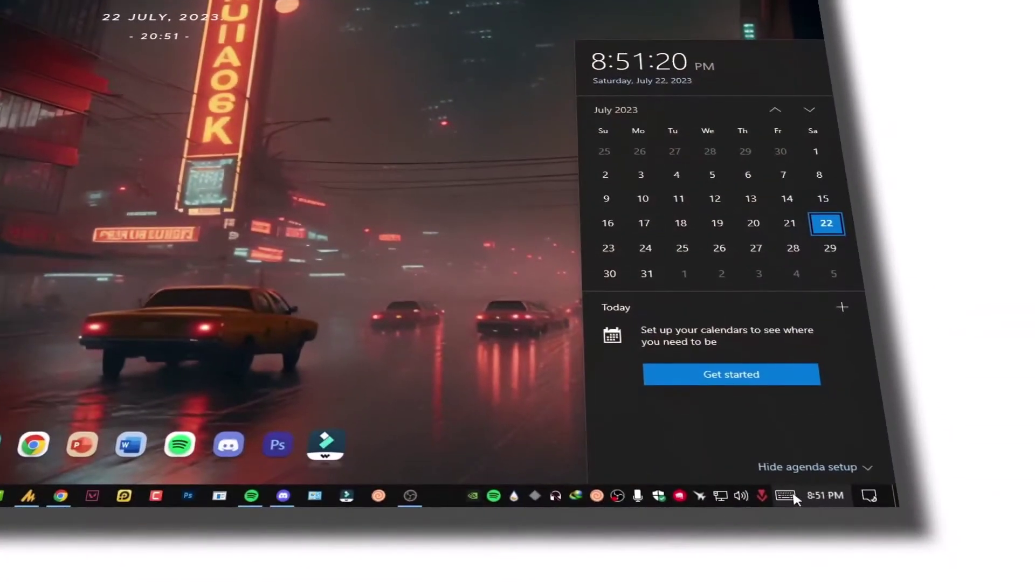
click(824, 495)
right_click(825, 495)
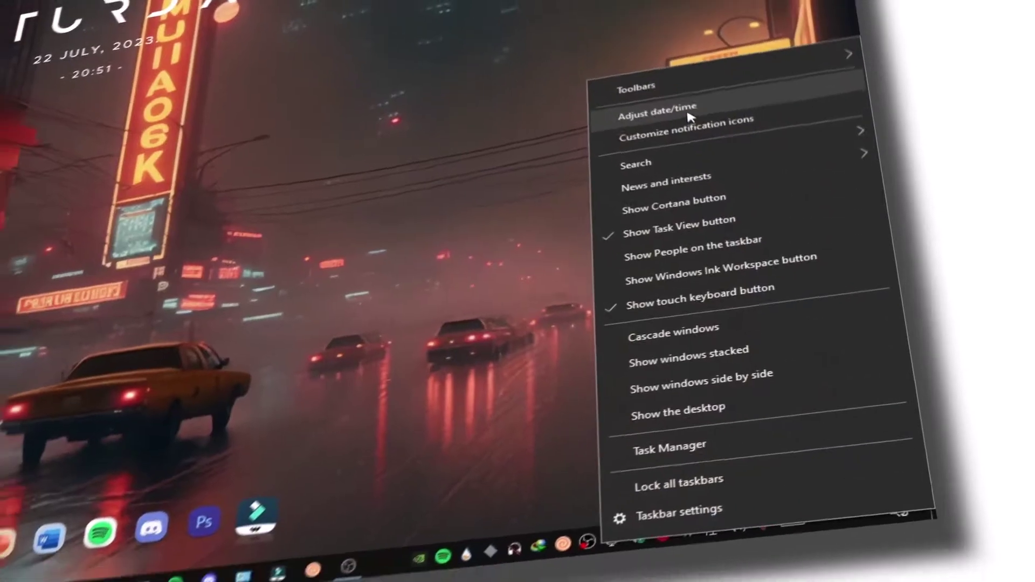
click(668, 96)
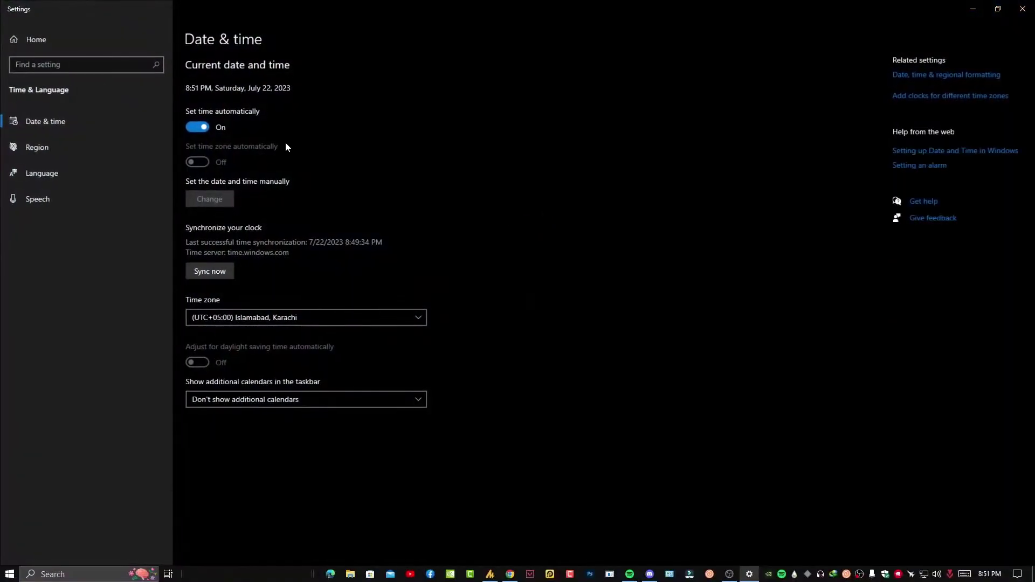
Turn Set time automatically off and back on, keep the time zone, and close Settings
click(196, 127)
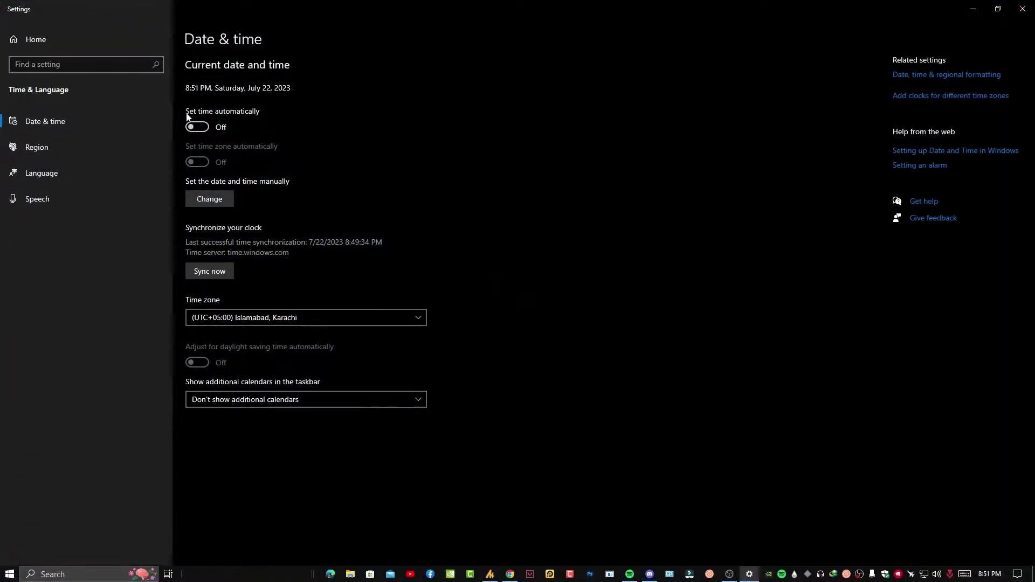
click(196, 127)
click(278, 324)
click(302, 318)
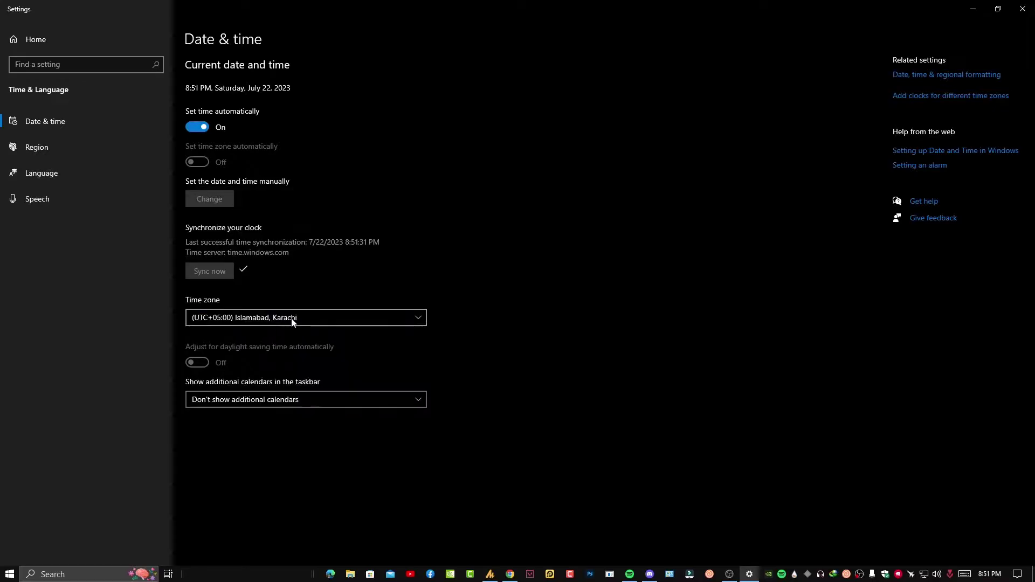
click(1022, 8)
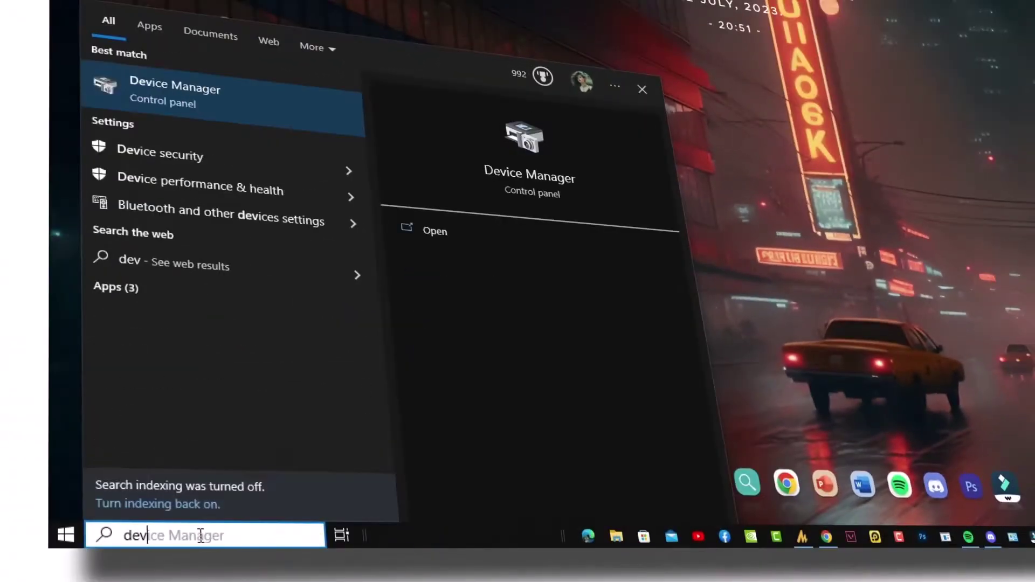
Open Device Manager maximized and collapse the System, Sound and Other devices groups
text(i)
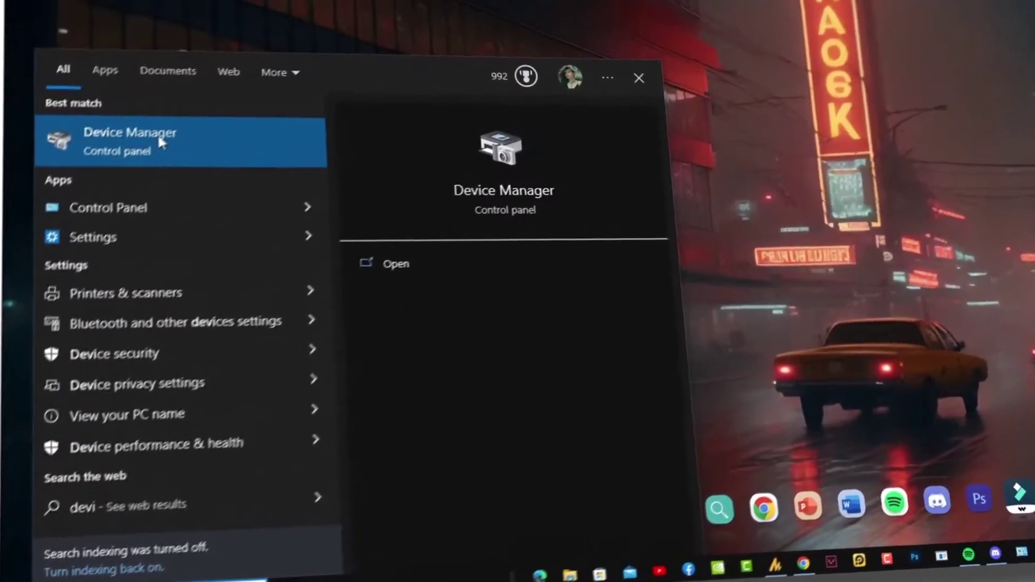
click(161, 143)
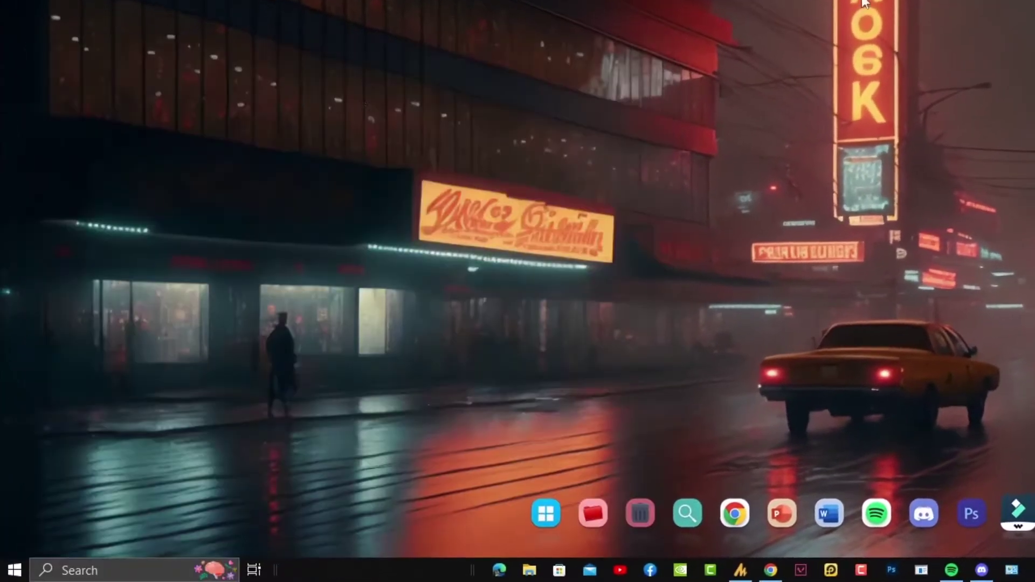
click(425, 32)
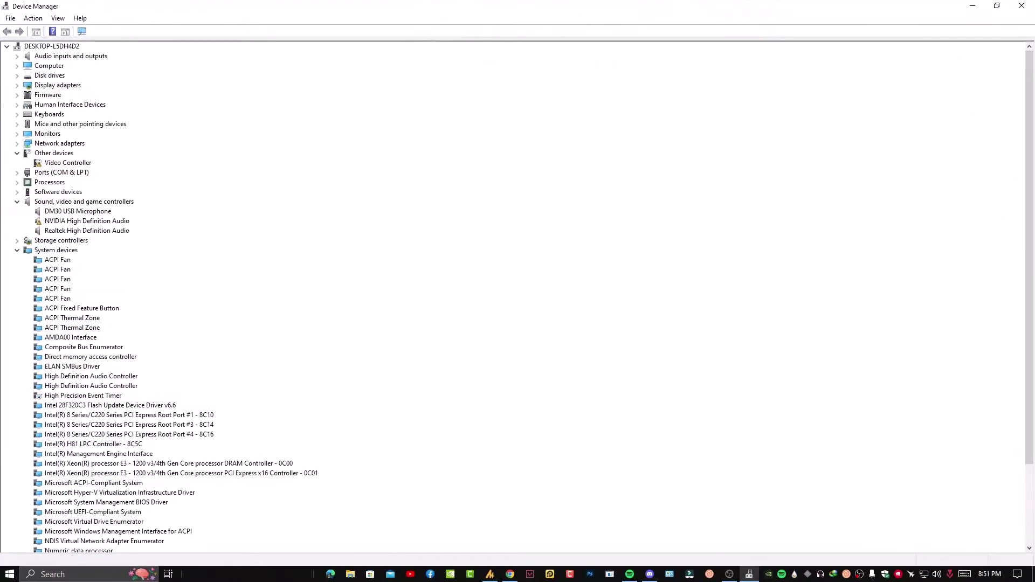
click(17, 250)
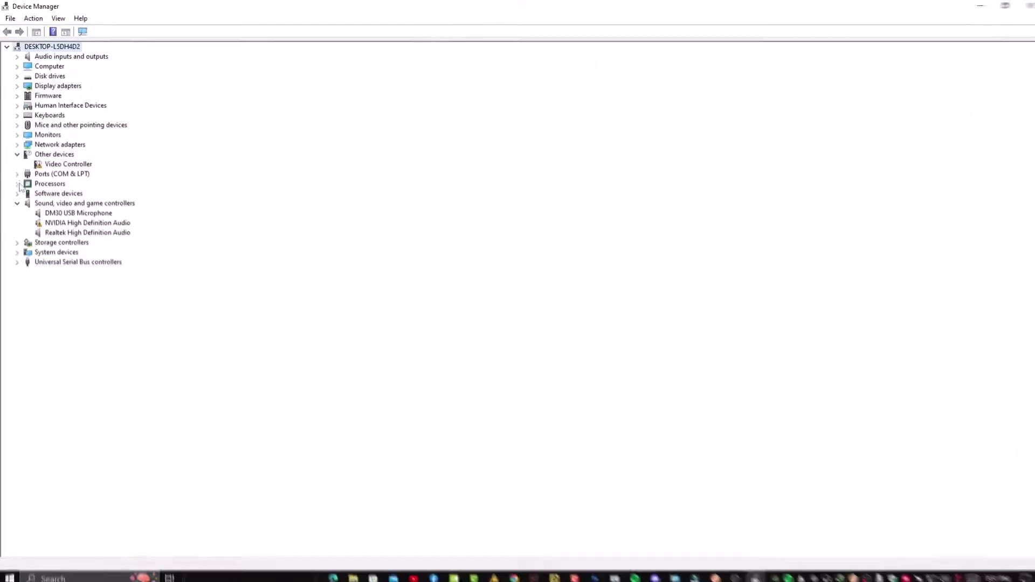
click(17, 202)
click(16, 153)
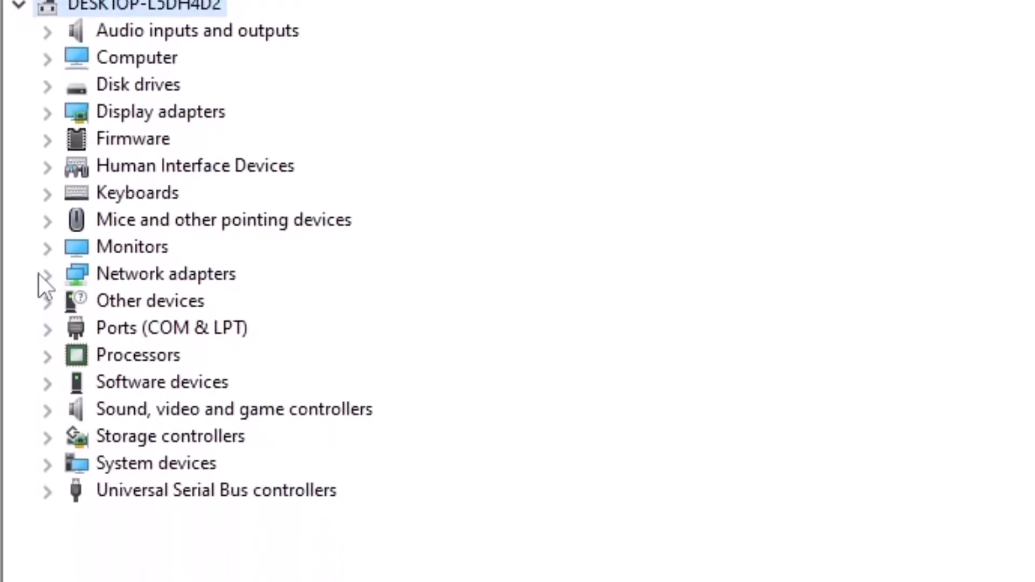
Automatically search for an updated driver for the Realtek PCIe GbE network adapter
click(46, 274)
right_click(258, 300)
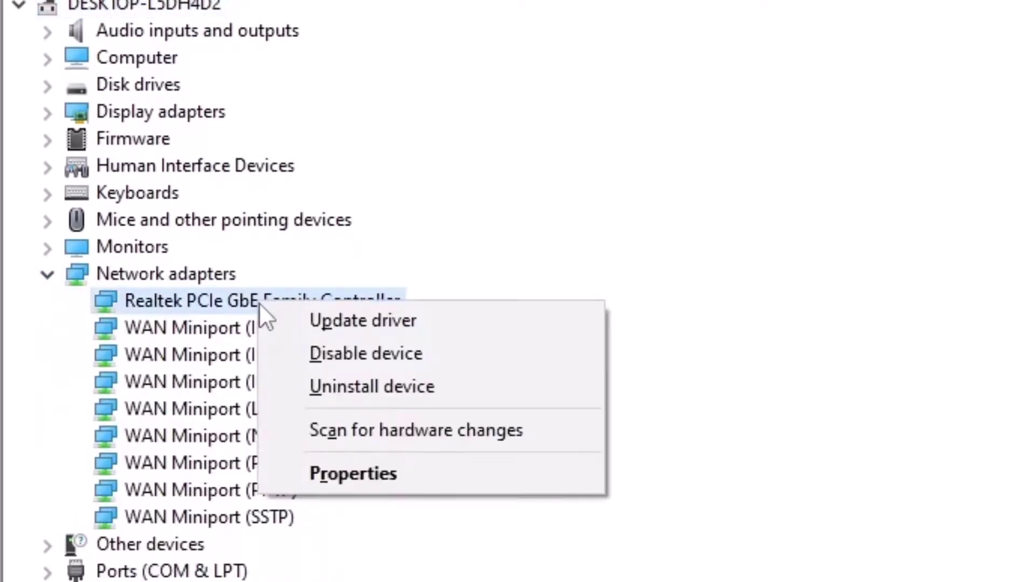
click(360, 321)
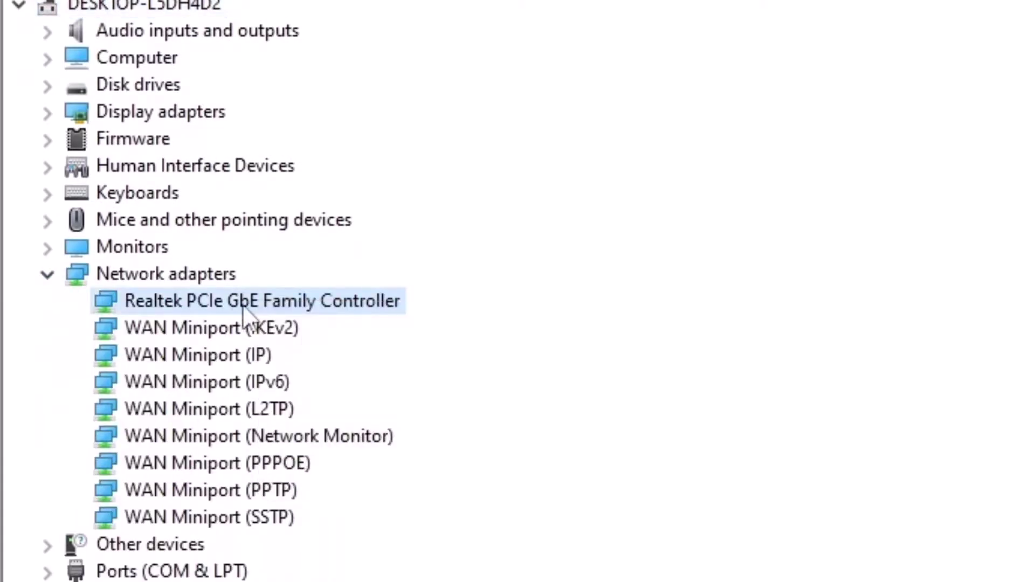
right_click(365, 311)
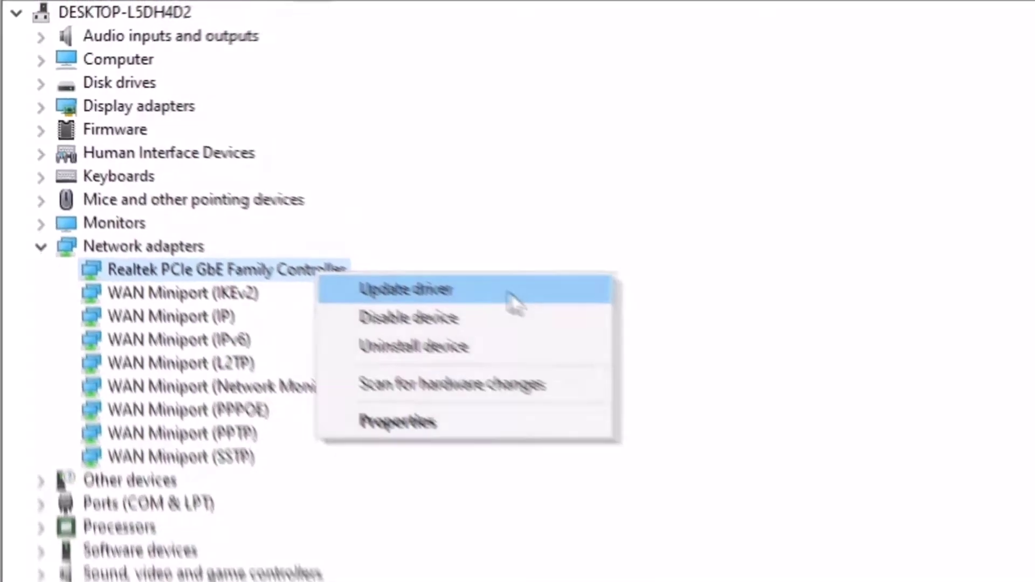
click(423, 325)
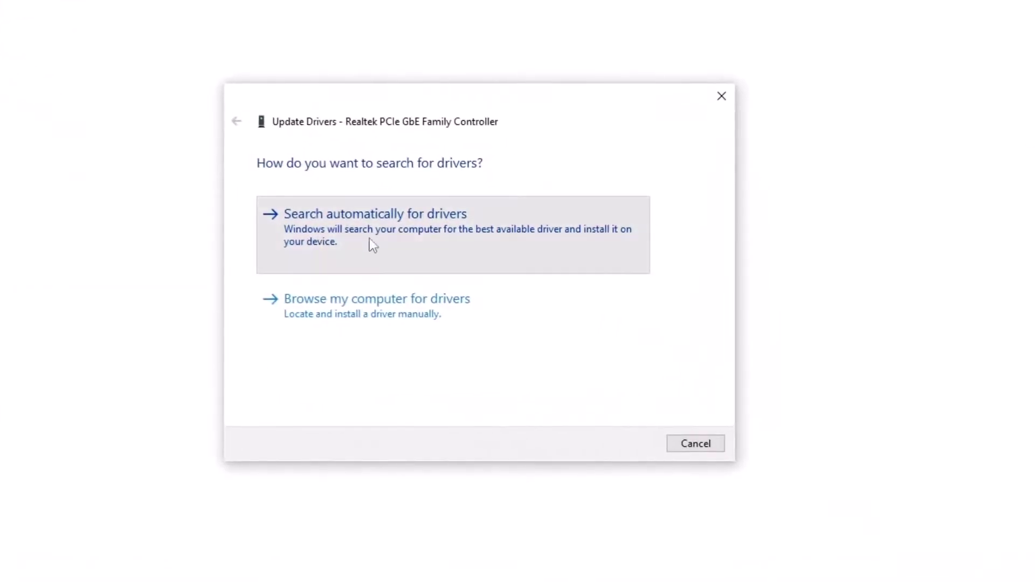
click(507, 237)
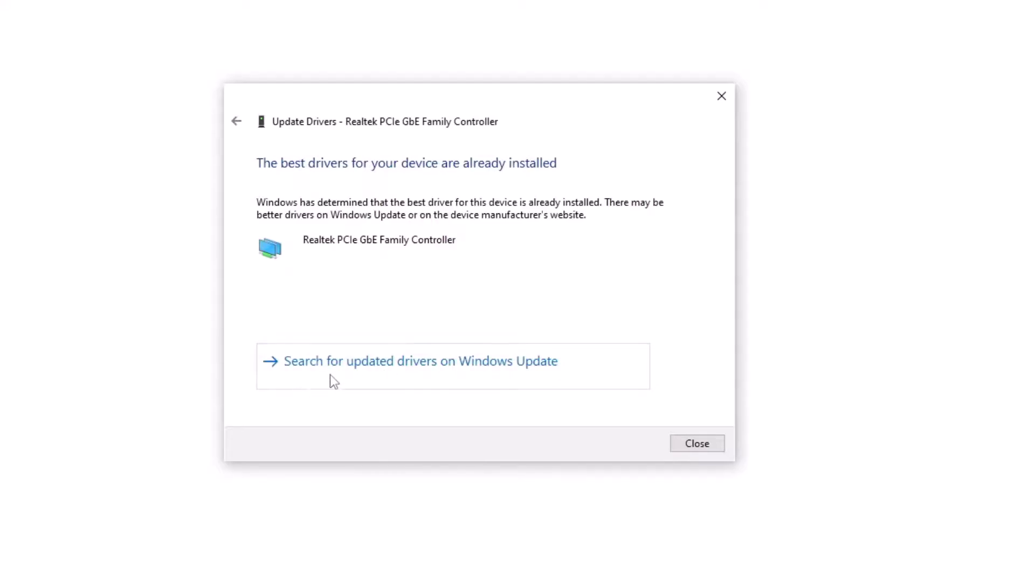
Find optional driver updates in Windows Update and tick the Intel display driver
click(503, 373)
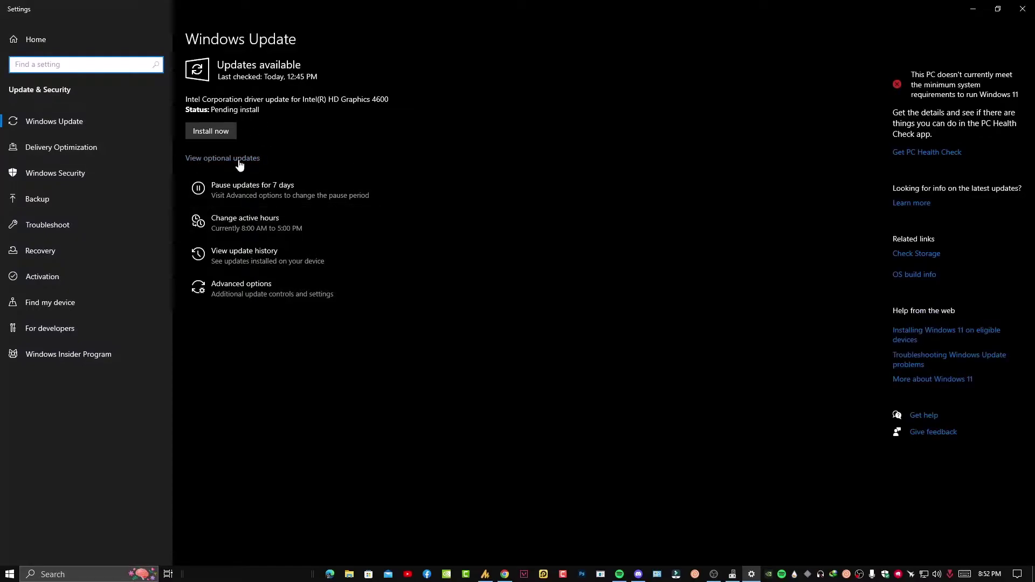
click(237, 160)
click(24, 103)
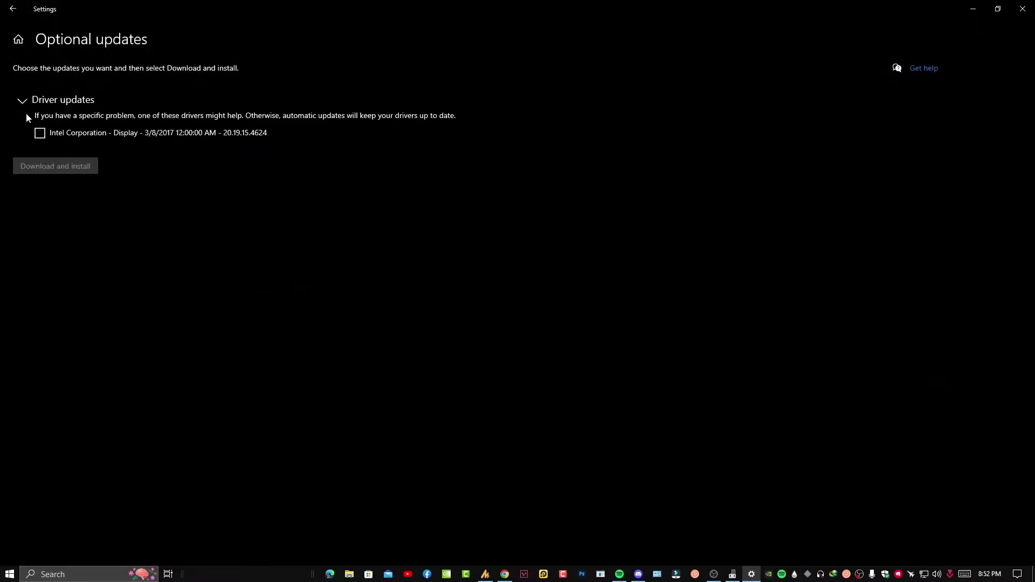
click(44, 135)
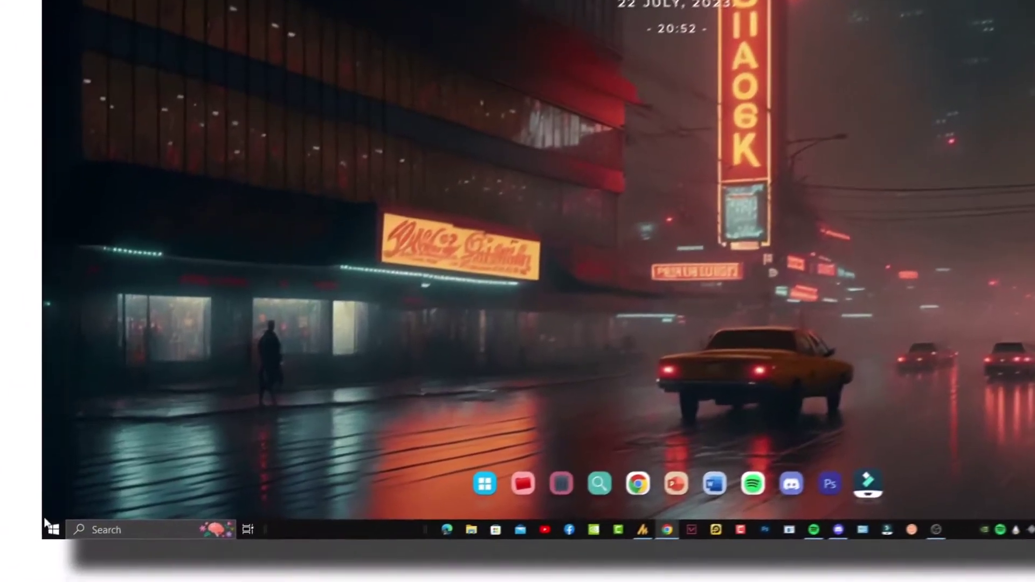
Launch Command Prompt as administrator, maximized
click(68, 575)
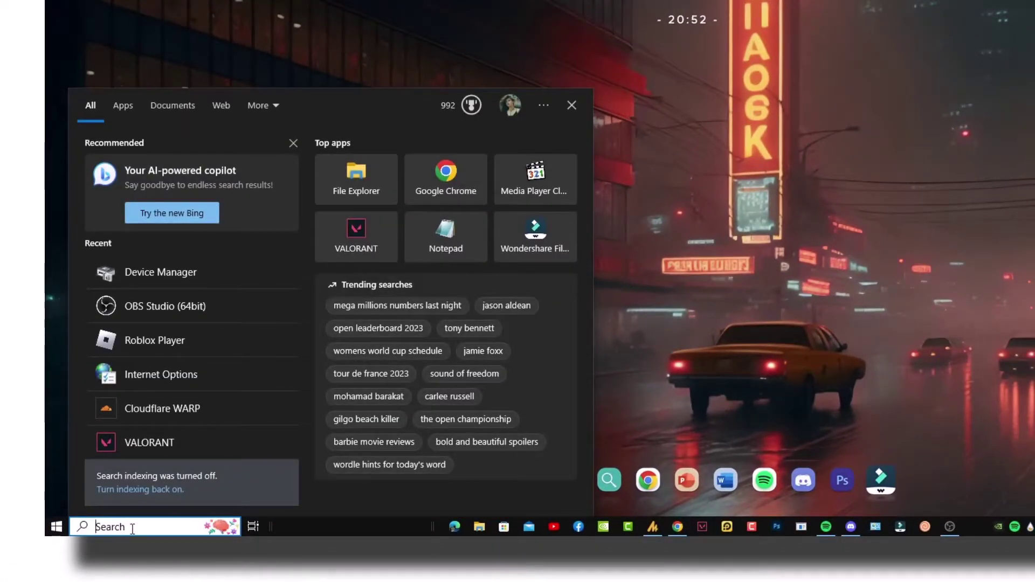
text(cmd)
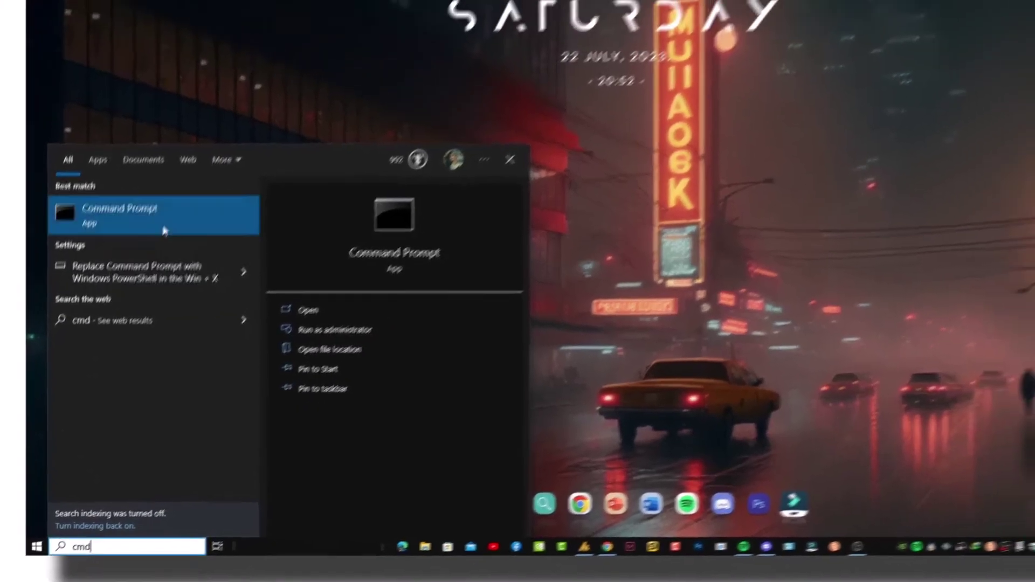
click(334, 329)
click(593, 106)
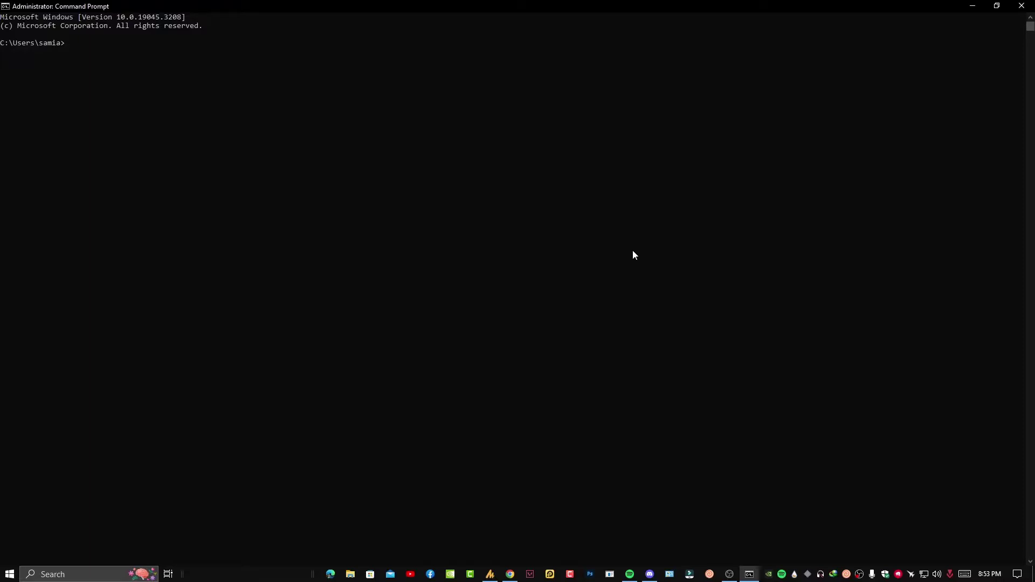
Run ipconfig /flushdns and ipconfig /registerdns
text(ipconfig/)
text(flushdns)
key(Return)
text(ipconf)
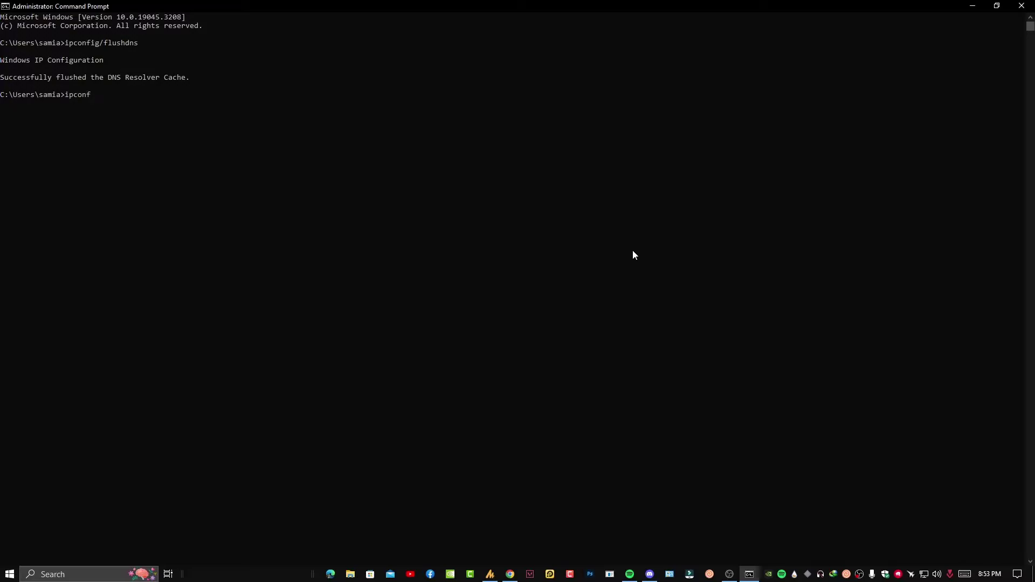
key(BackSpace)
key(BackSpace)
text(conf)
text(ig)
key(BackSpace)
key(BackSpace)
key(BackSpace)
key(BackSpace)
text(co)
text(nfig/re)
text(gisterdns)
key(Return)
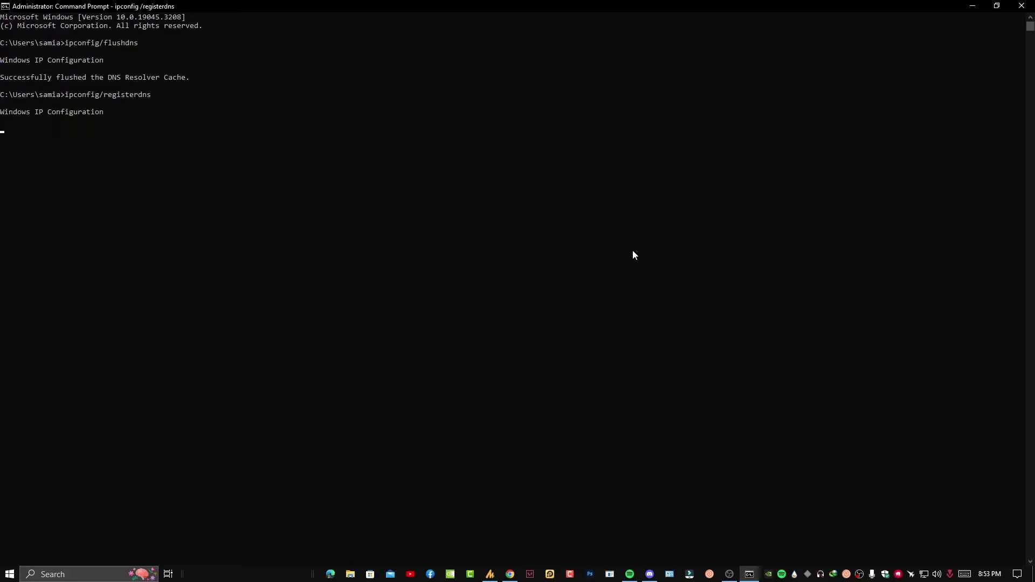
Run ipconfig /release and ipconfig /renew to get a fresh IP address
text(ipconfig/release)
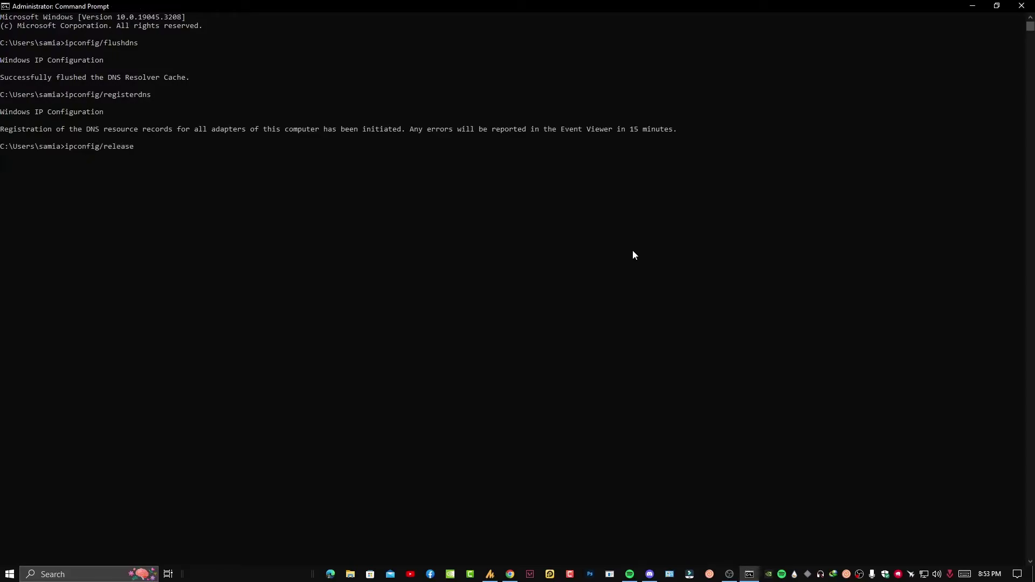
key(Return)
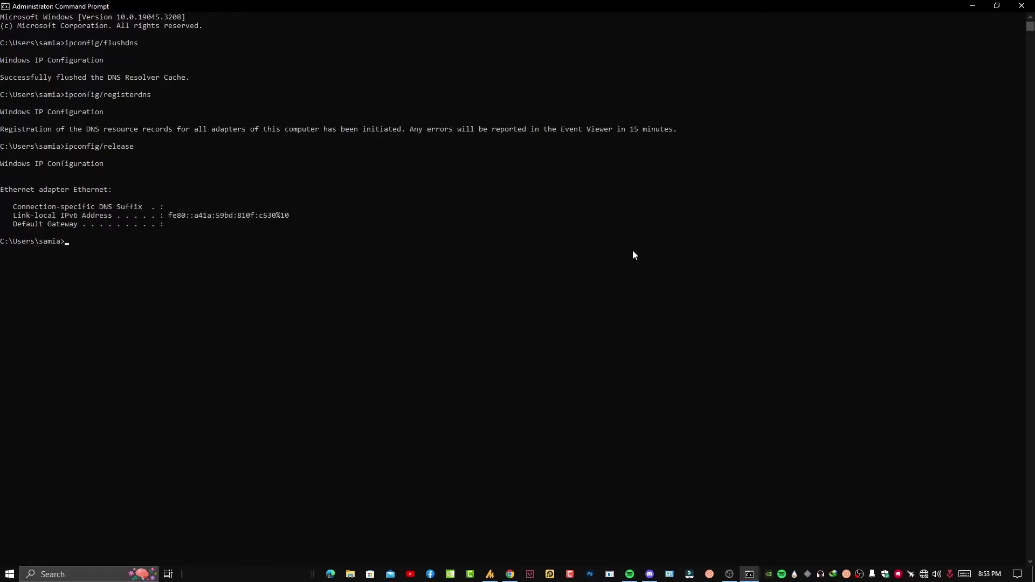
text(ipconfig/re)
text(new)
key(Return)
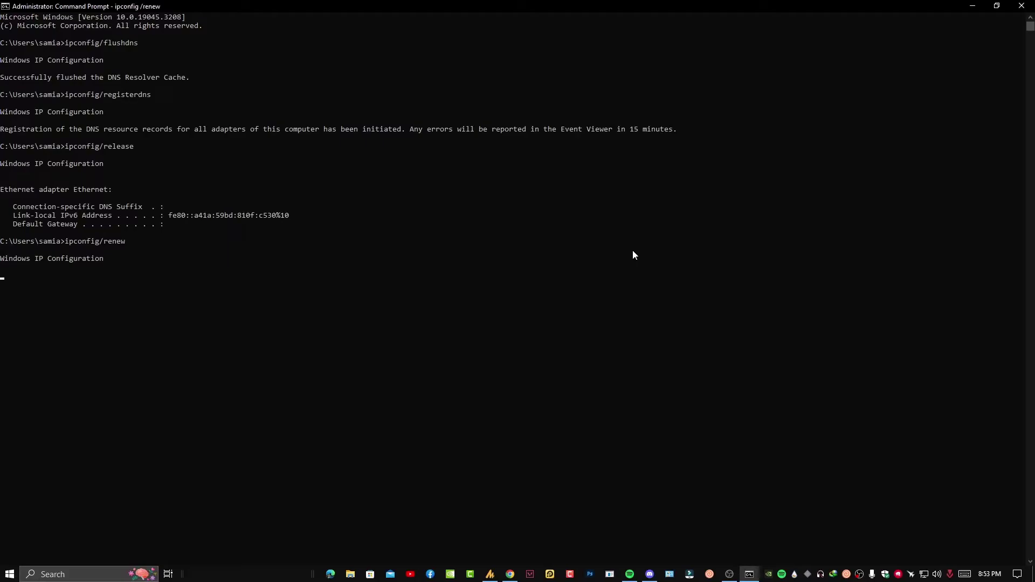
Run netsh winsock reset, then exit Command Prompt
text(netsh winso)
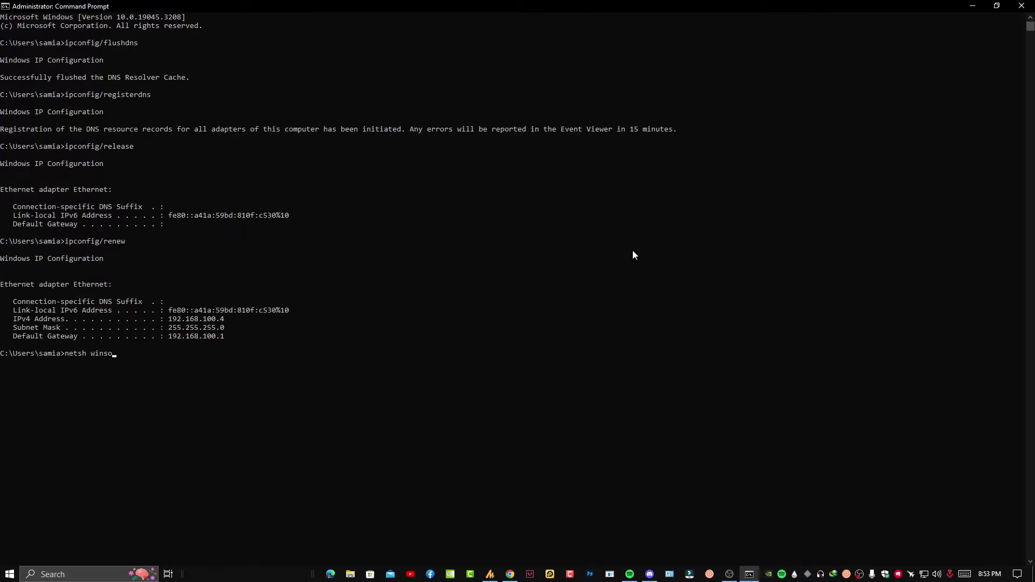
key(BackSpace)
key(BackSpace)
key(BackSpace)
key(BackSpace)
key(BackSpace)
text(nsoc)
text(k res)
key(Return)
text(t)
key(Return)
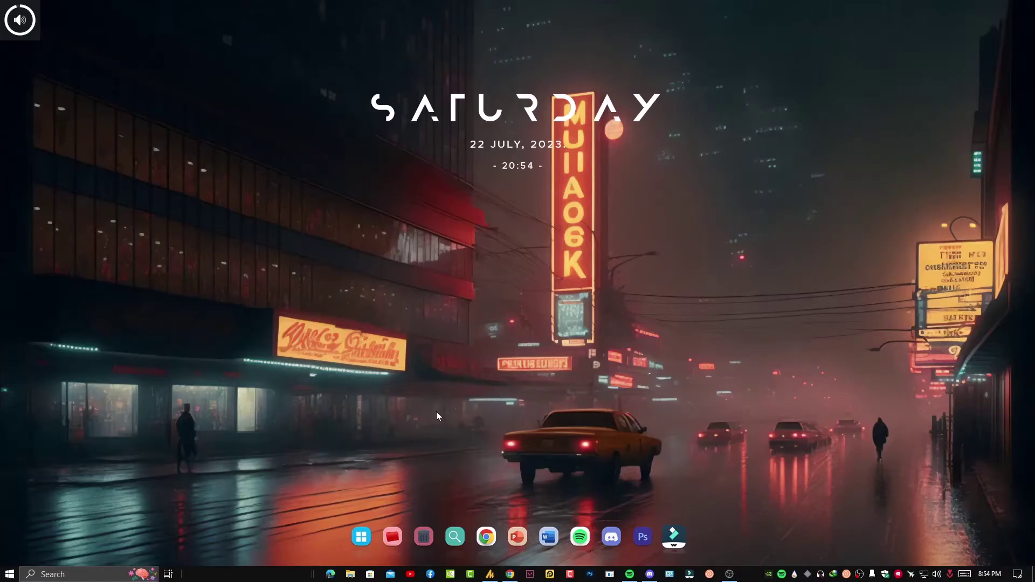
Open the %localappdata% folder through the Run dialog
key(super+r)
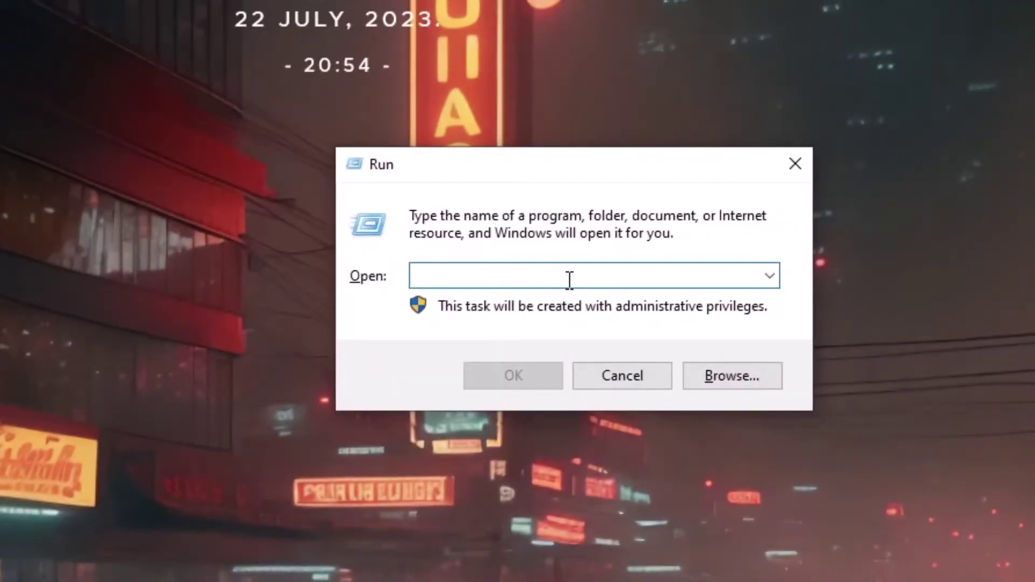
text(%loc)
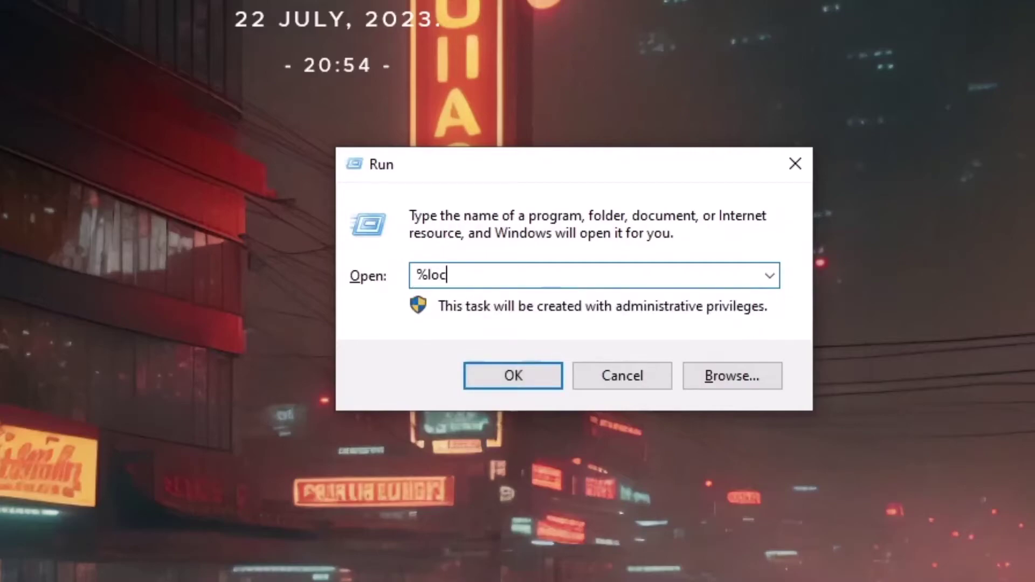
text(al)
text(appdata)
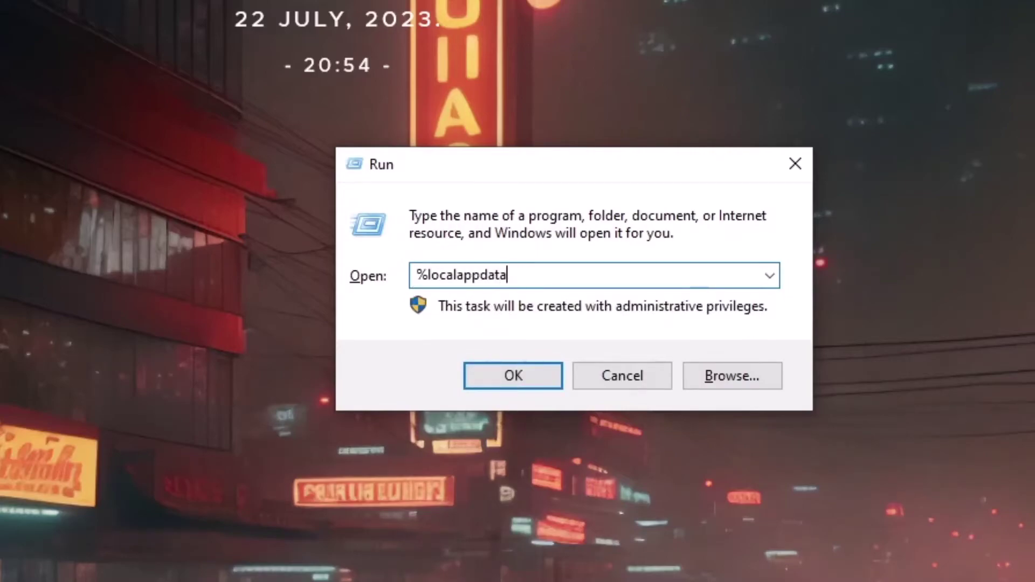
text(%)
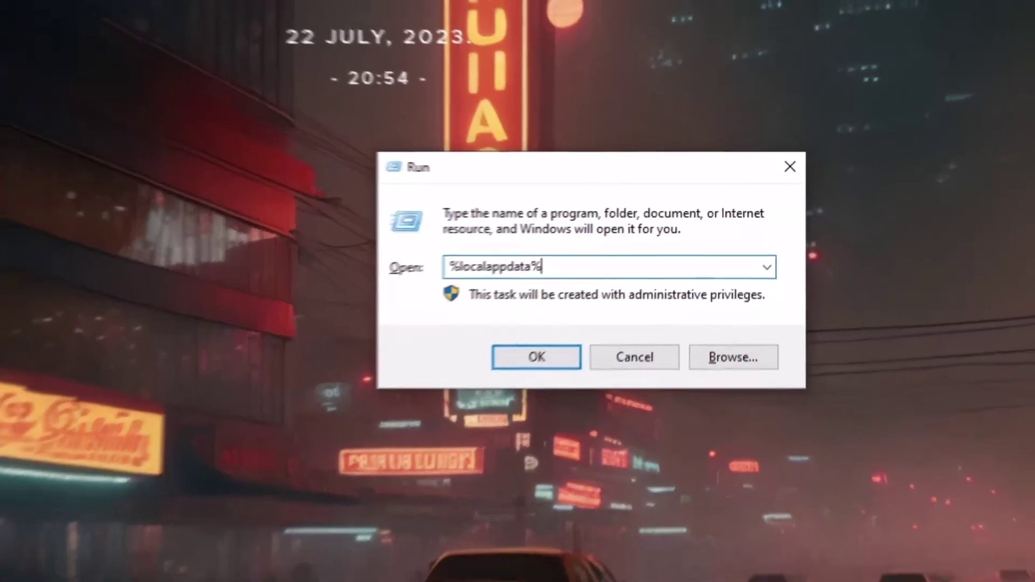
key(Return)
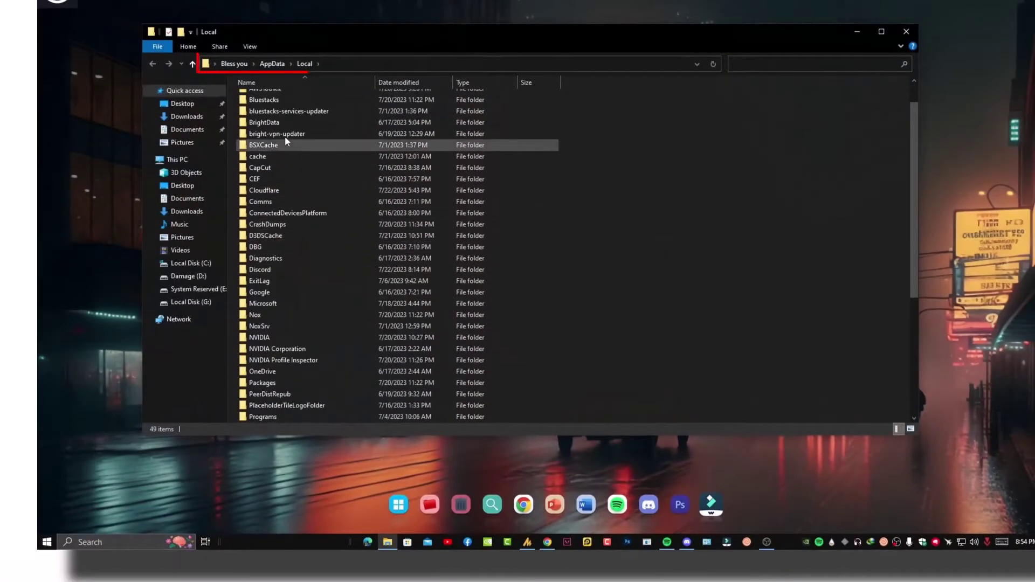
Browse the Local folder, reveal its full path in the address bar, then close Explorer
scroll(315, 334, down, 7)
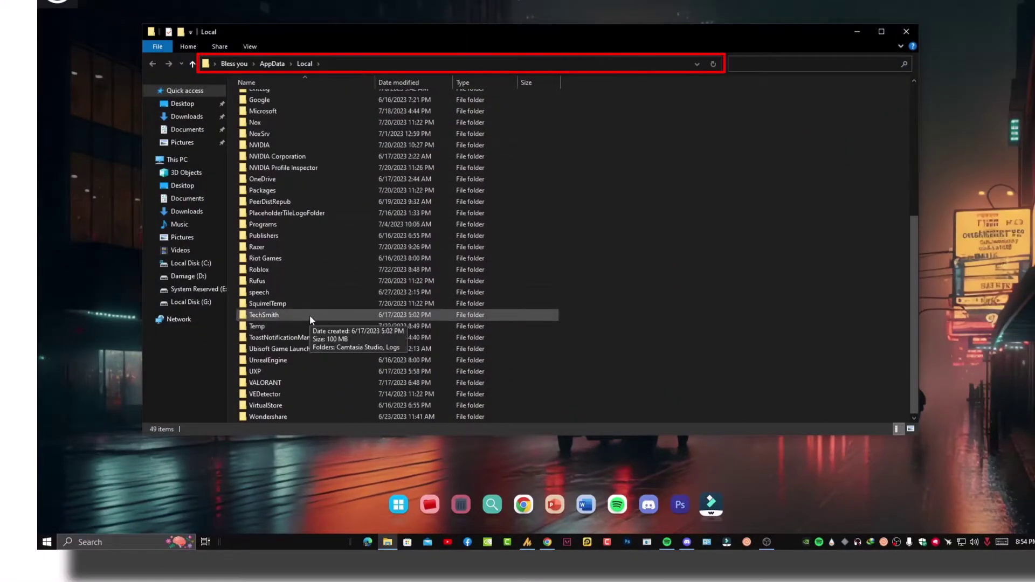
scroll(311, 314, up, 7)
scroll(314, 313, down, 7)
scroll(334, 334, up, 7)
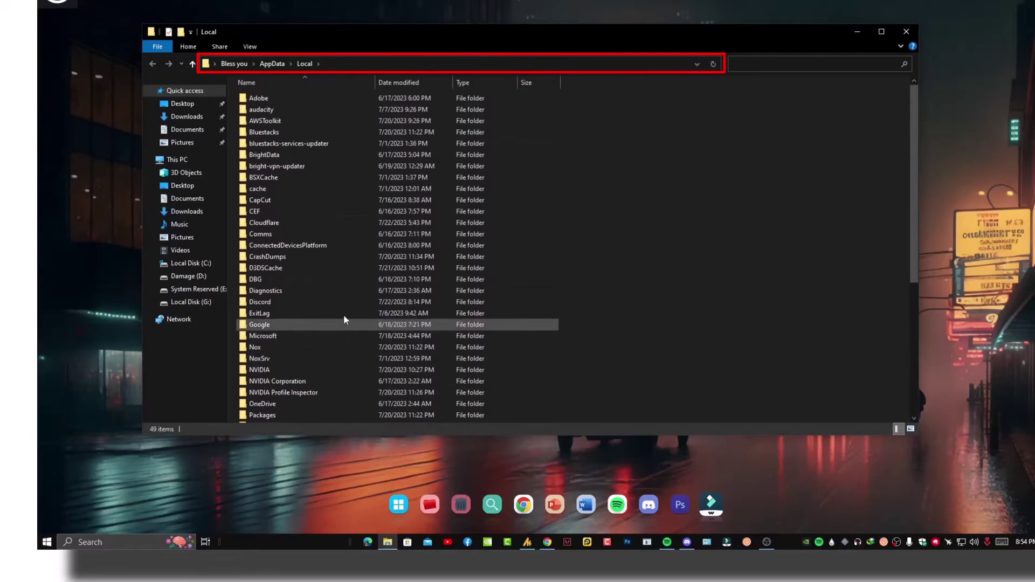
click(348, 63)
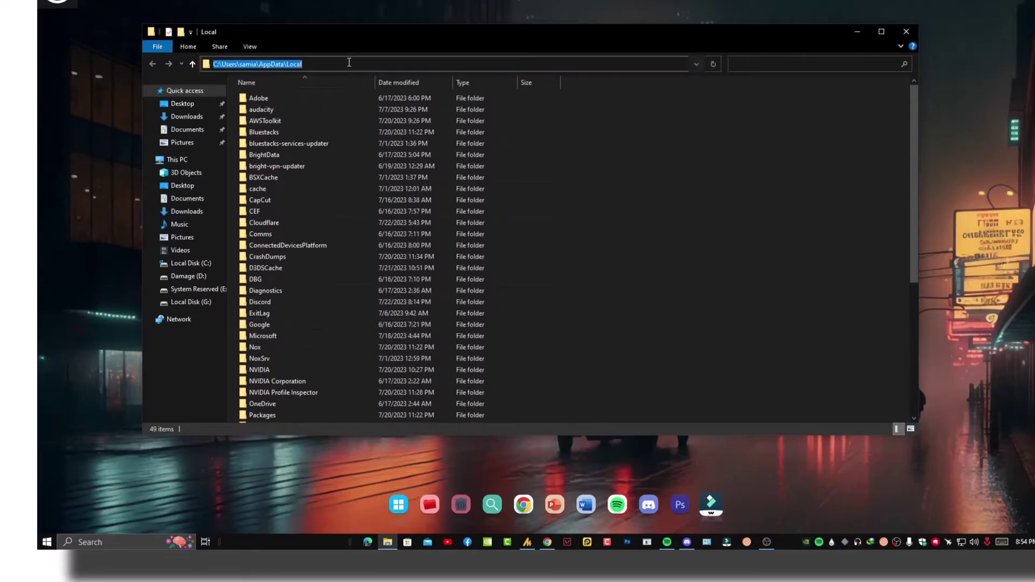
click(907, 31)
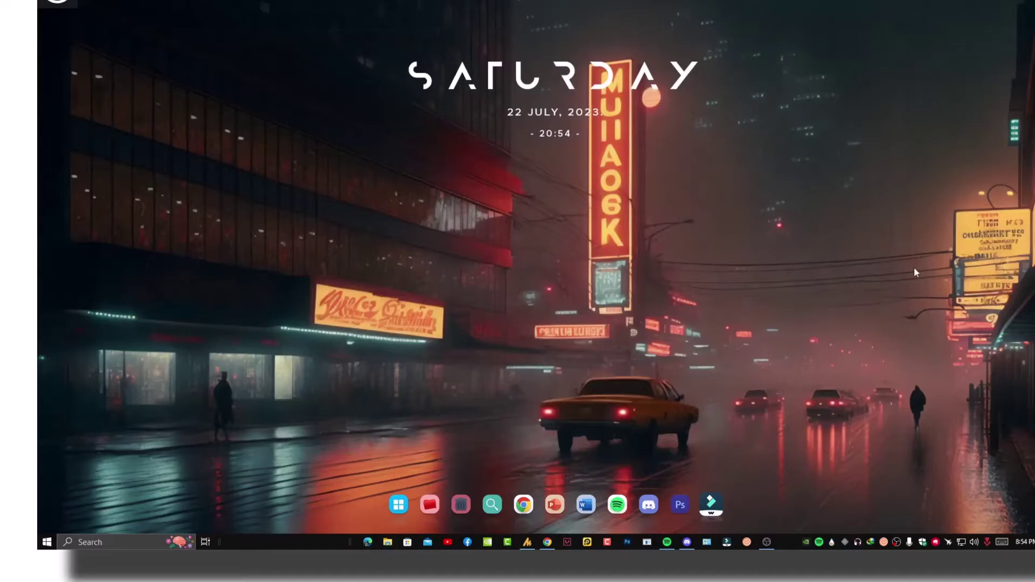
Start an administrator Command Prompt in C:\Users\samia\AppData\Local
key(super)
text(cmd)
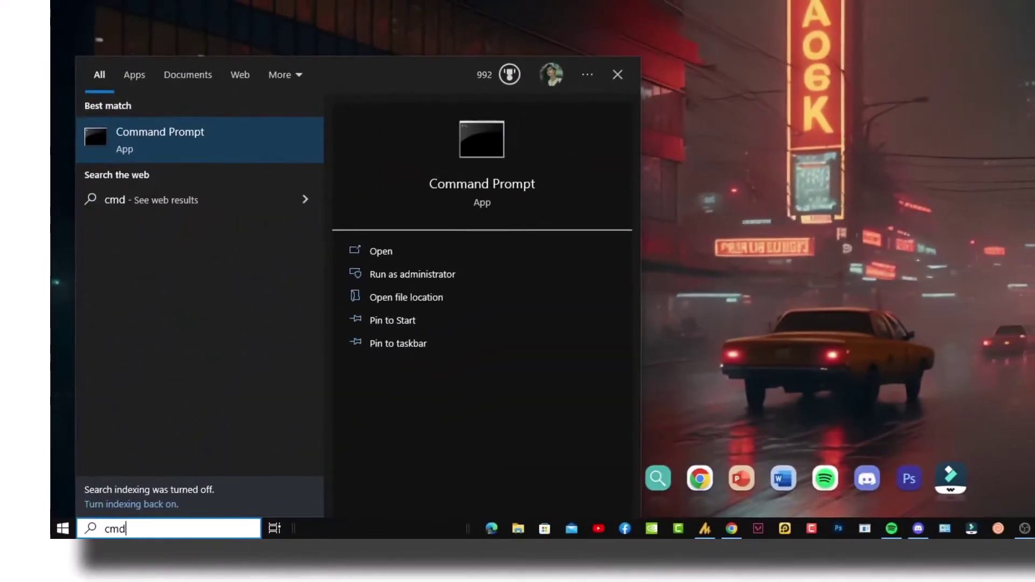
right_click(199, 141)
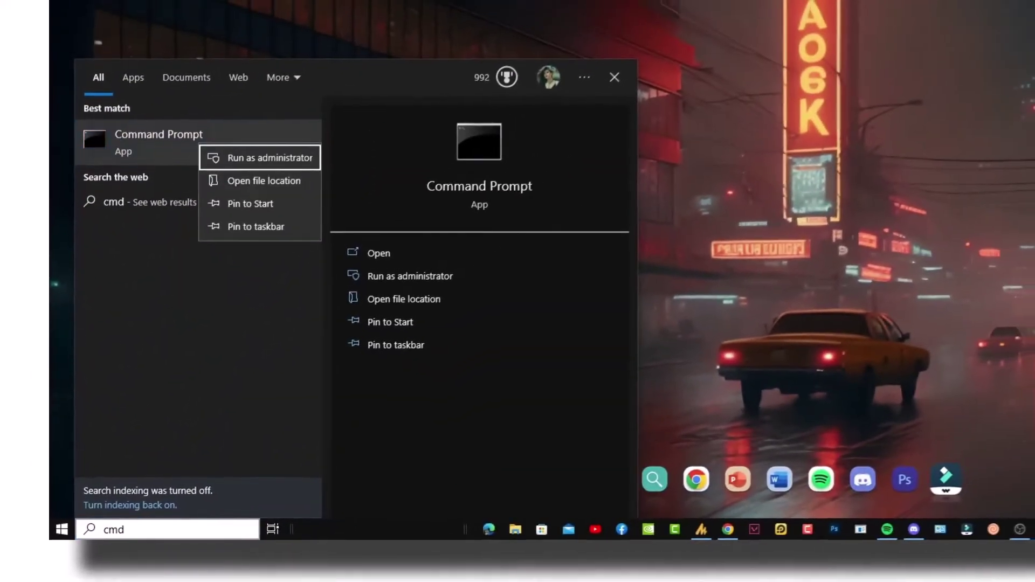
click(254, 155)
text(cd)
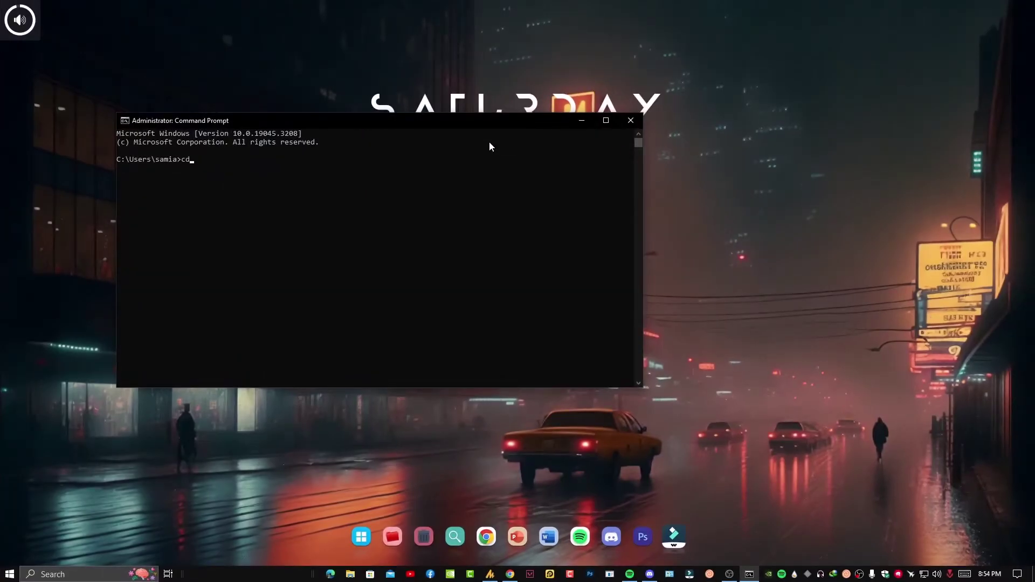
text(C:\Users\samia\AppData\Local)
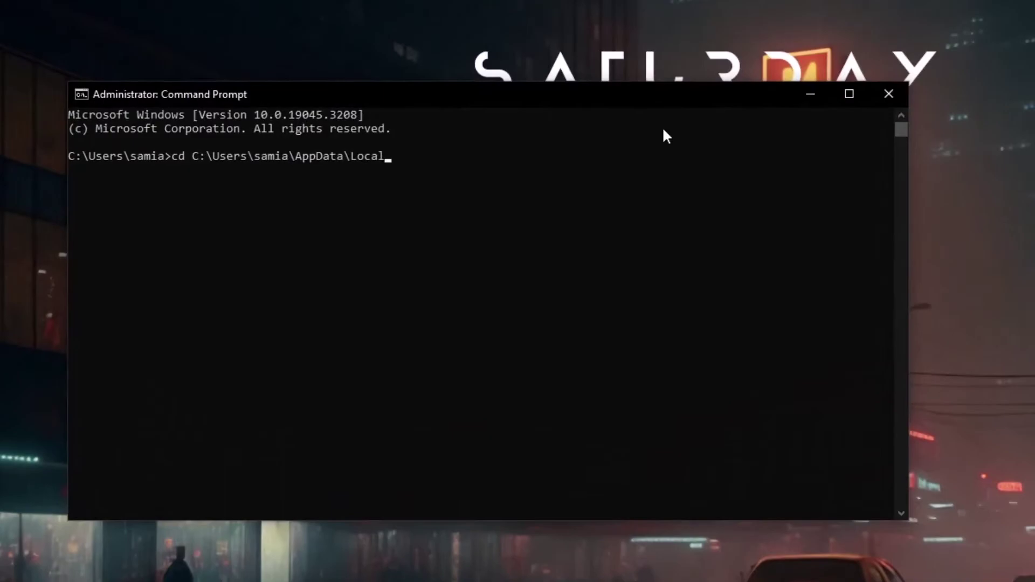
key(Return)
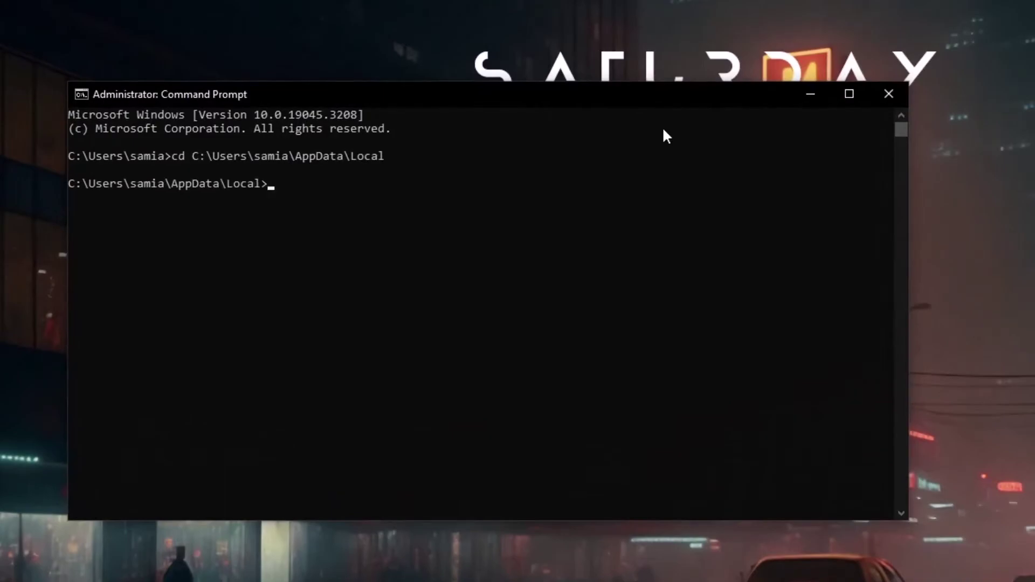
Try removing the Roblox folder with 'rmdir /s /roblox', which fails, then exit
text(rmdi)
text(r /s /roblox)
key(Return)
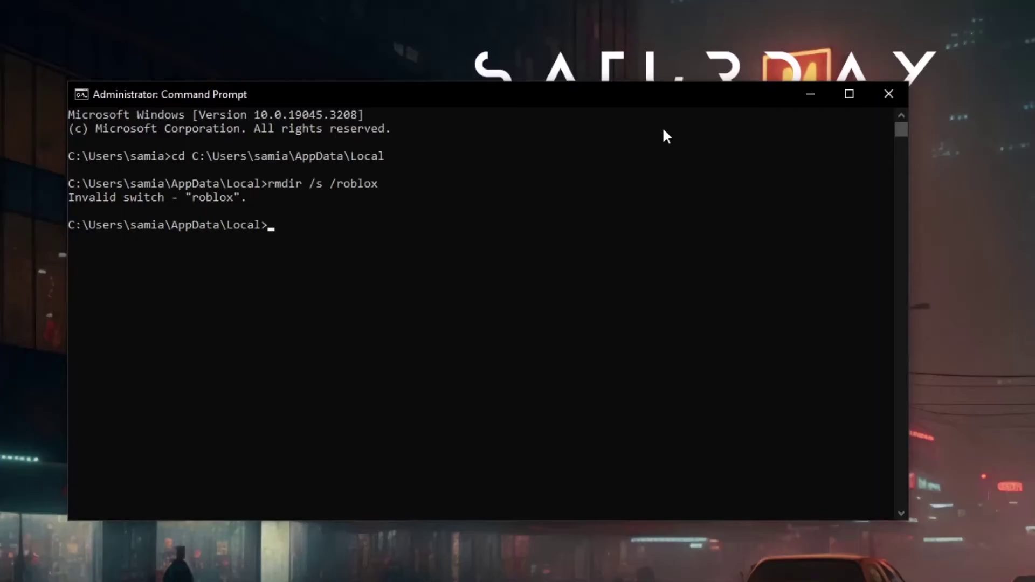
text(exit)
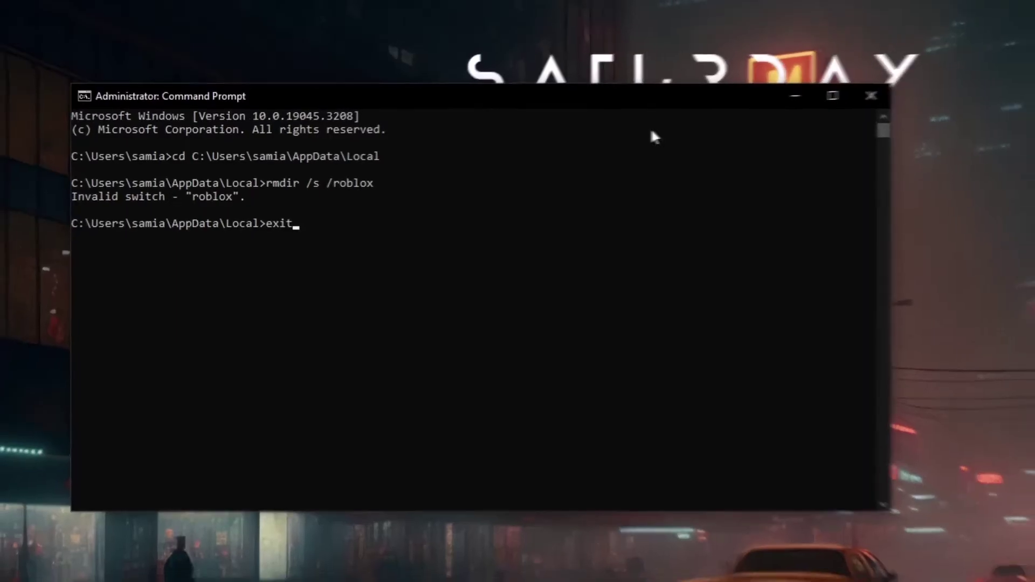
key(Return)
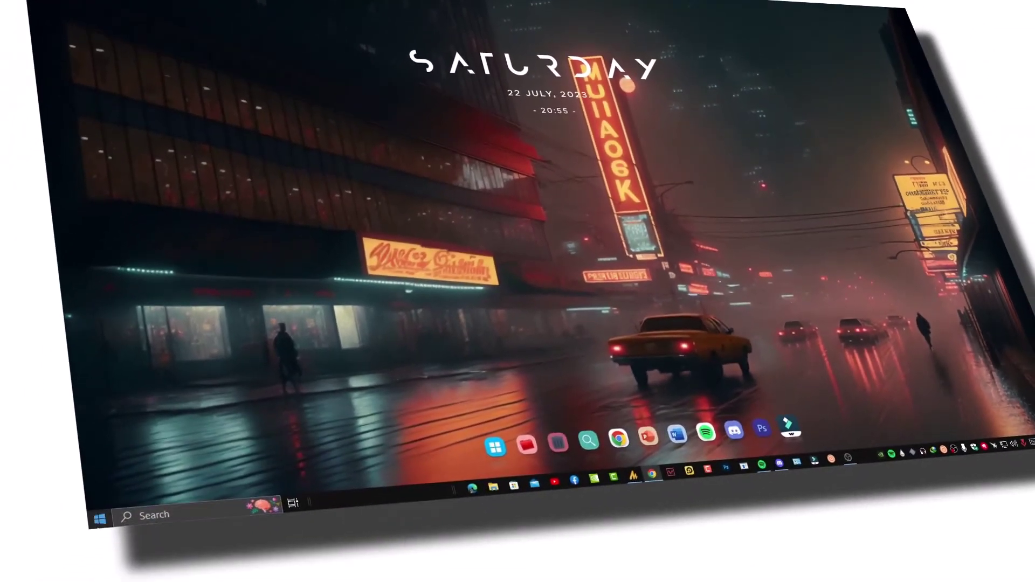
Open Control Panel's Uninstall a program list, maximized
click(9, 574)
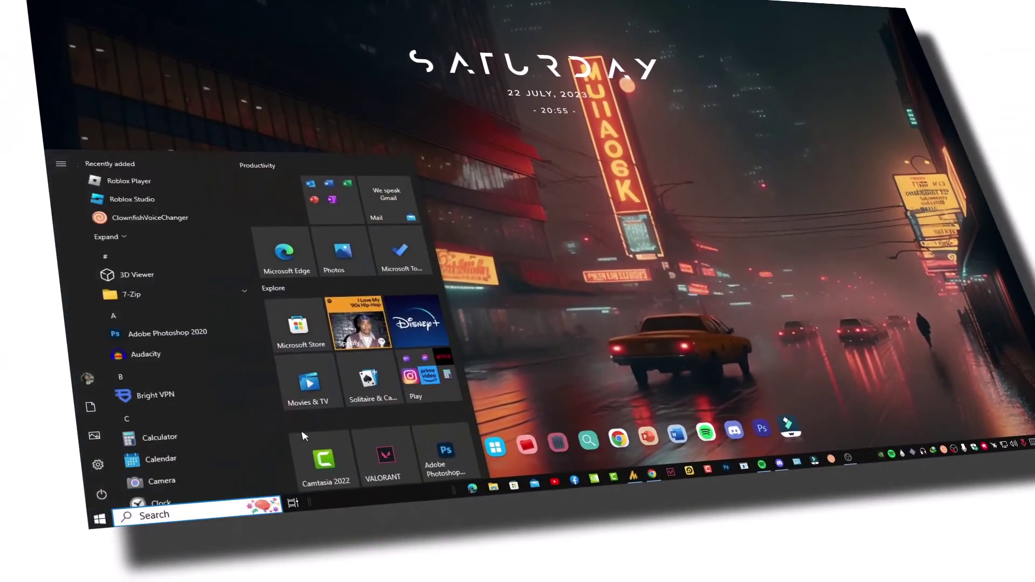
text(co)
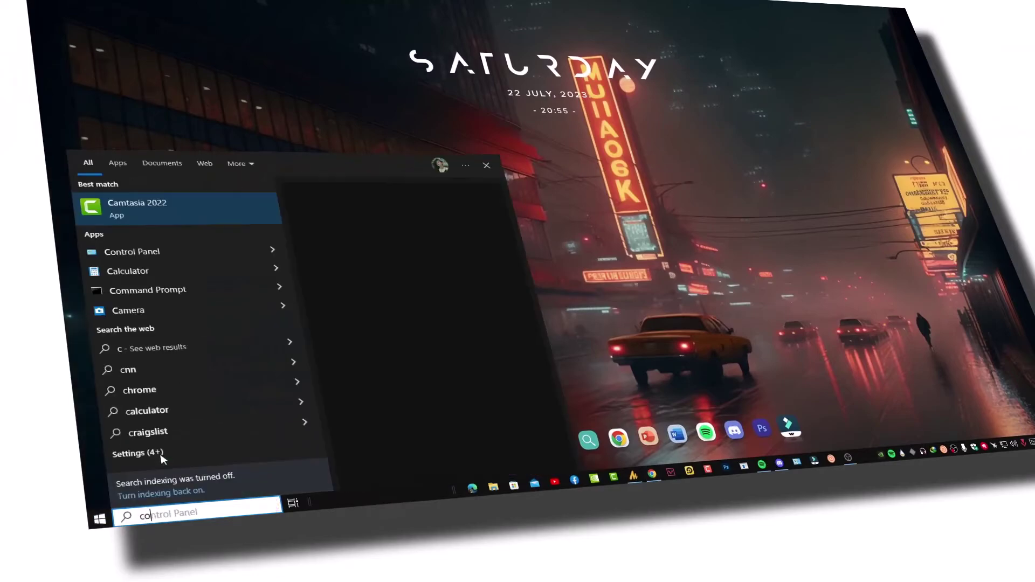
text(ntrol panel)
key(Return)
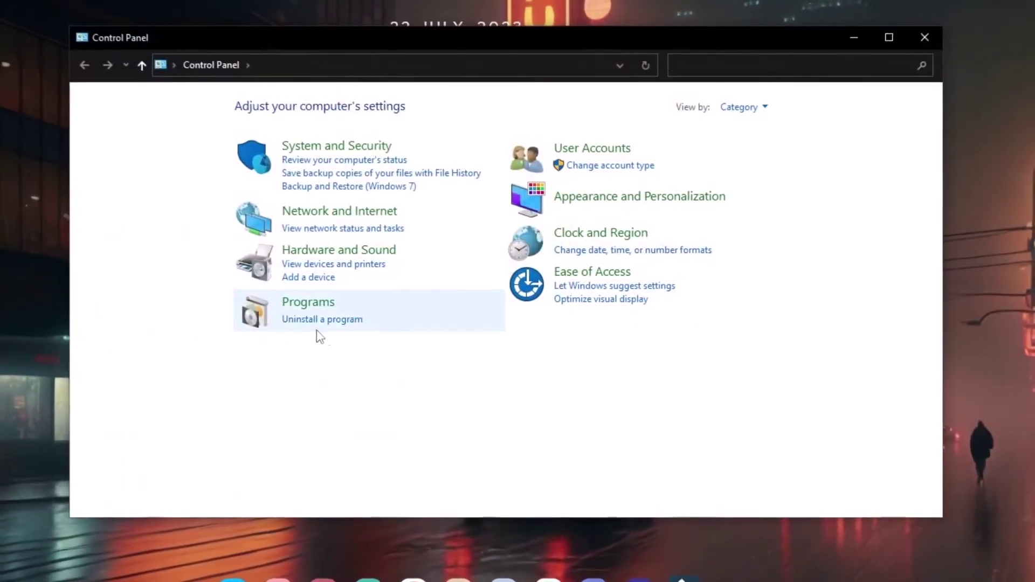
click(318, 320)
key(super+Up)
Scroll the installed programs to Roblox Player and show its uninstall option
click(205, 301)
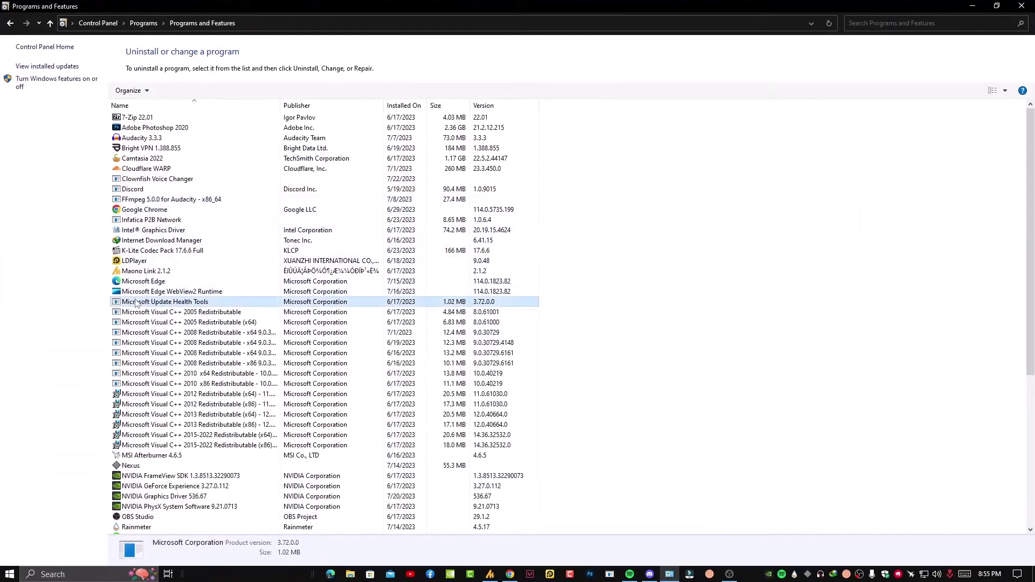
scroll(156, 350, down, 1)
scroll(156, 350, down, 2)
drag(140, 434, 146, 485)
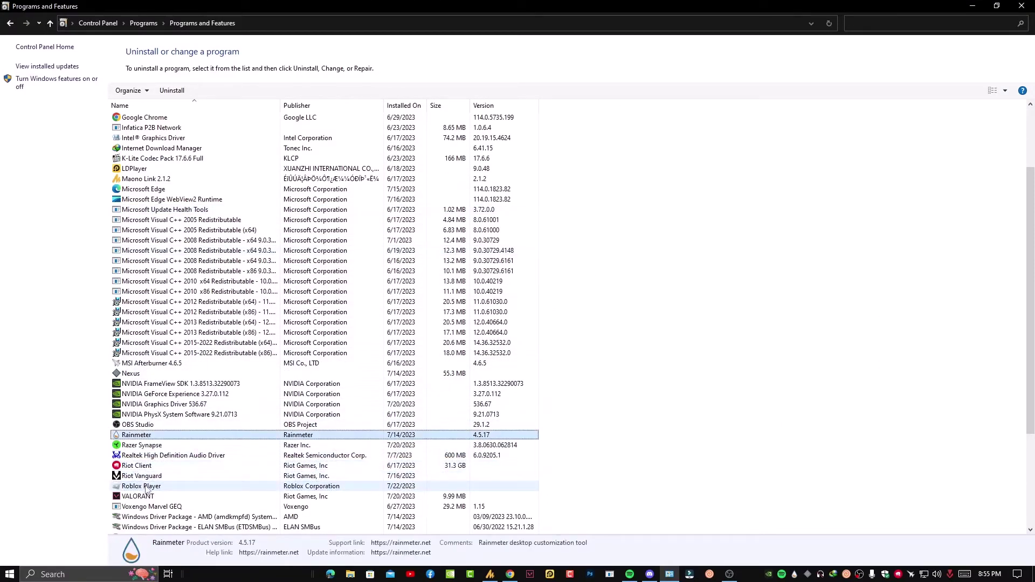
right_click(172, 488)
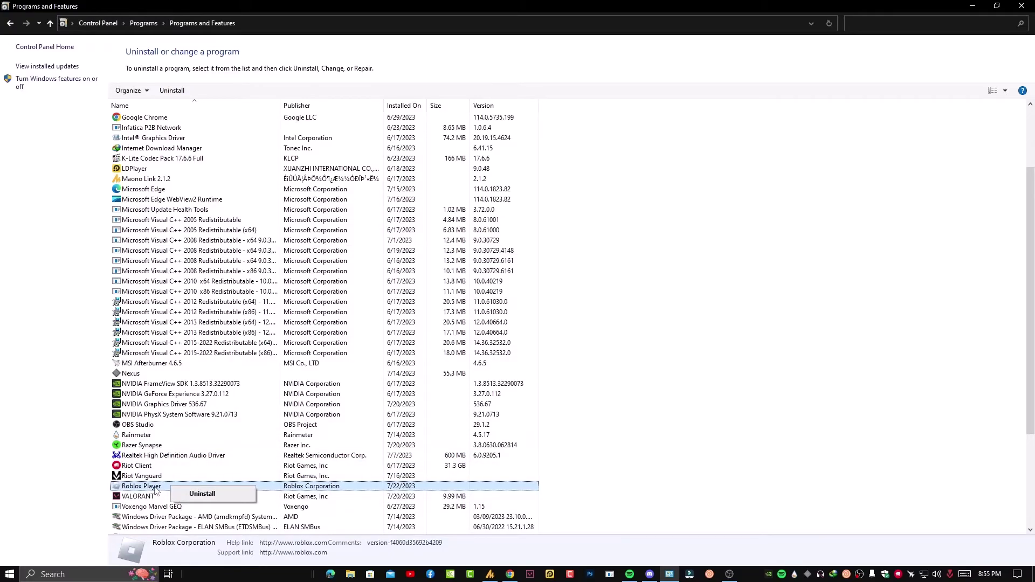
key(super)
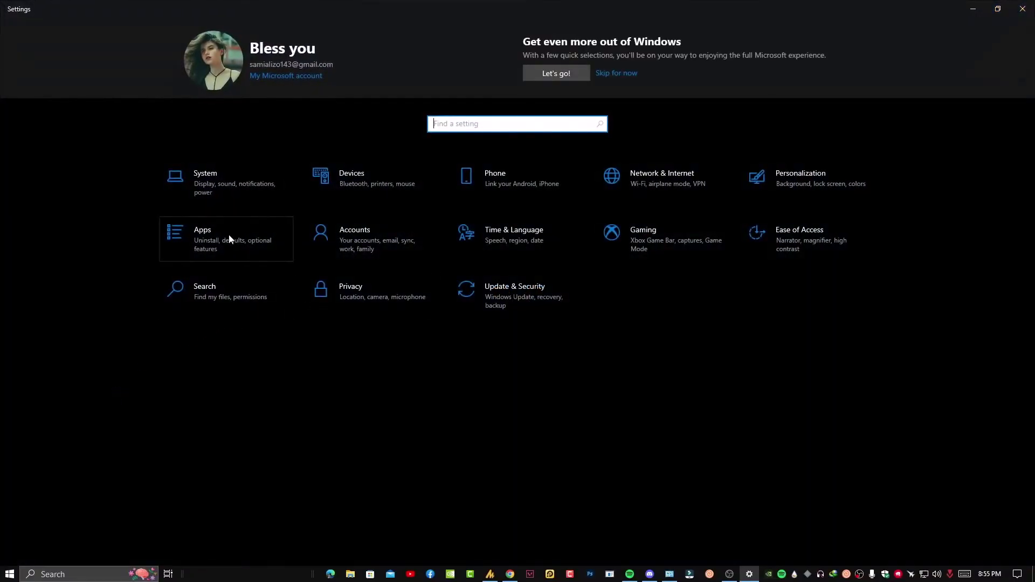
Filter Apps & features by 'rob', uninstall Roblox Player, and close the window
click(229, 238)
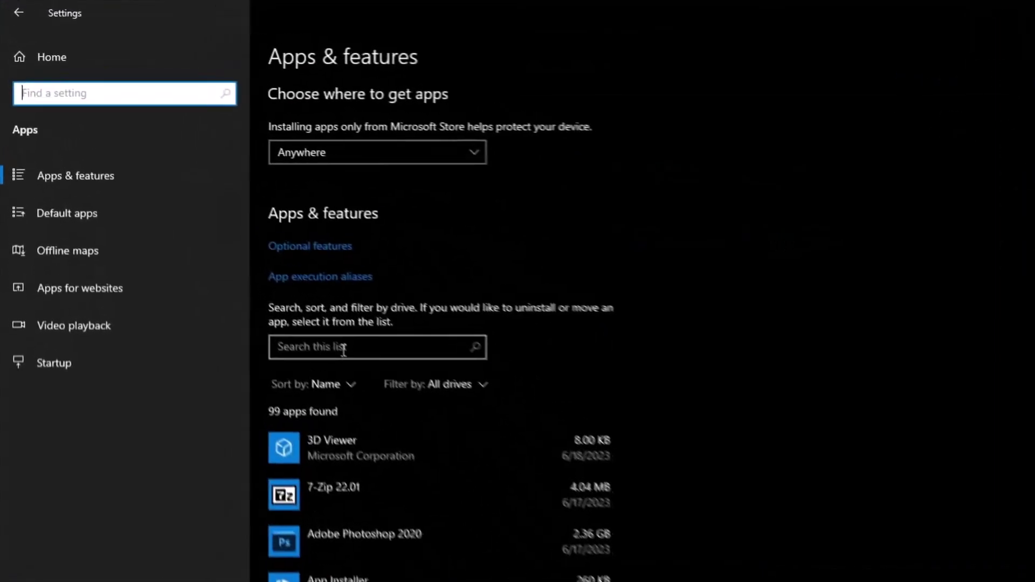
click(343, 348)
text(rob)
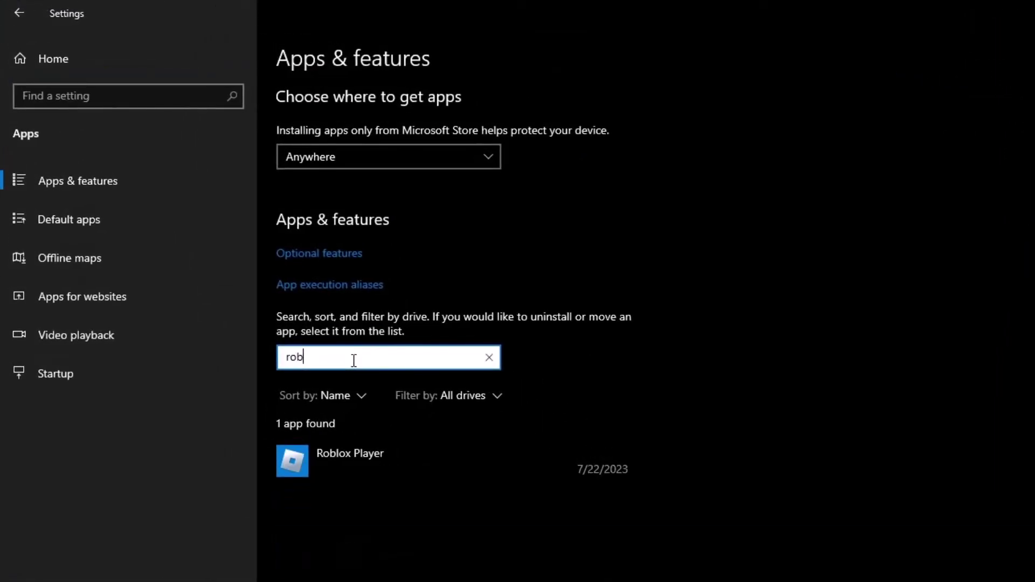
click(372, 458)
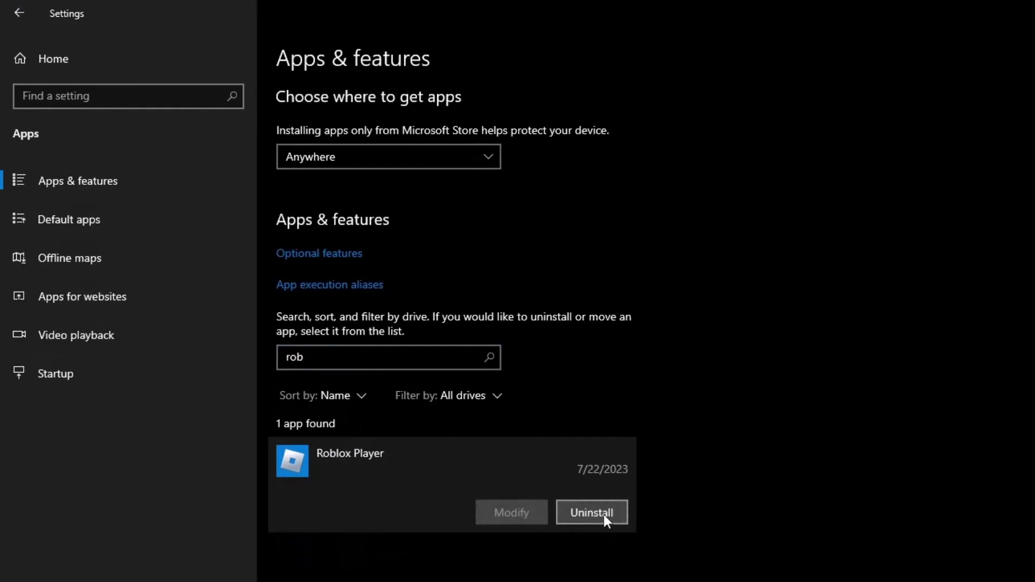
click(567, 487)
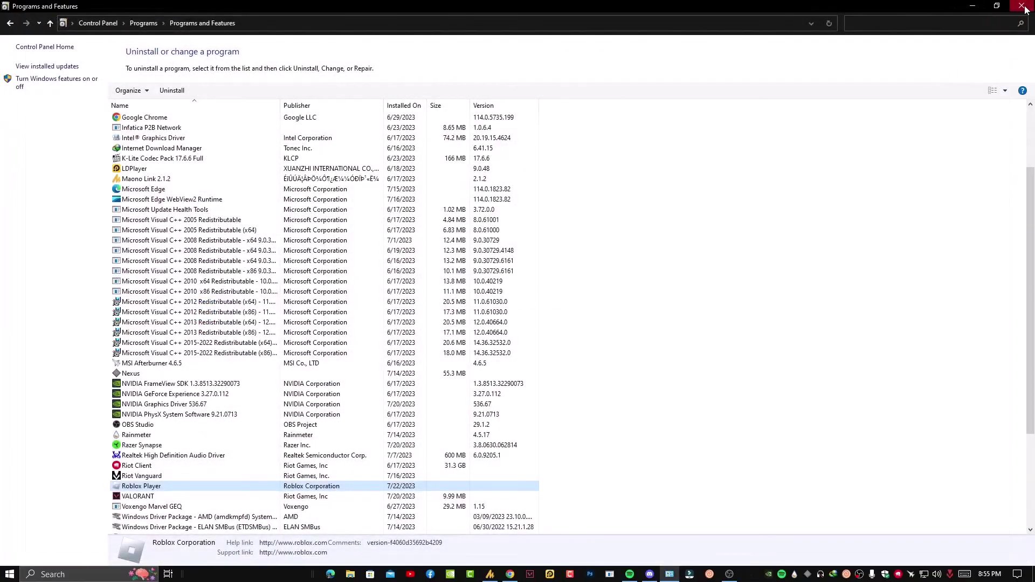
click(1023, 6)
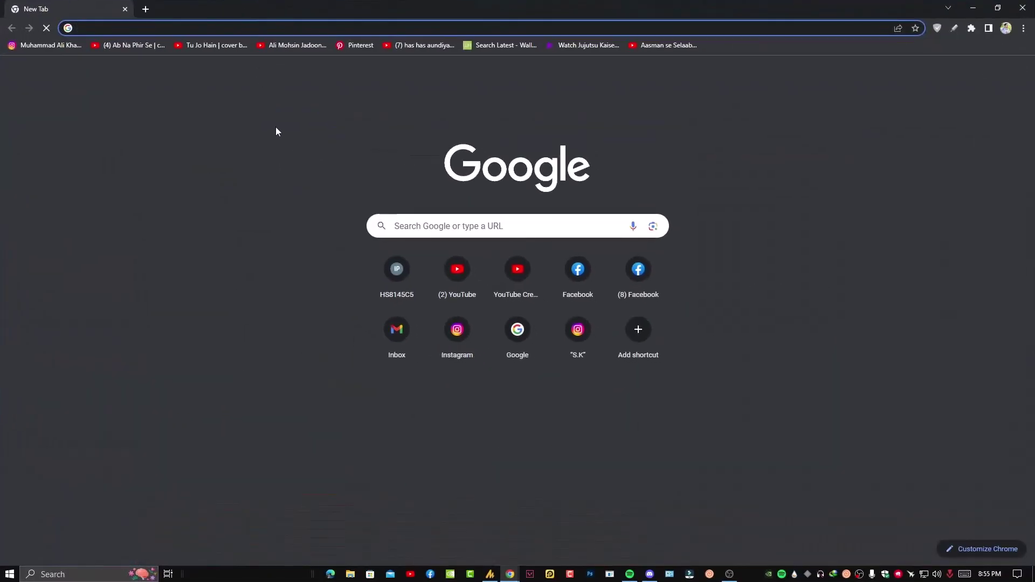
Search Google for 'roblox', open Roblox's official download page, then close Chrome
text(roblox)
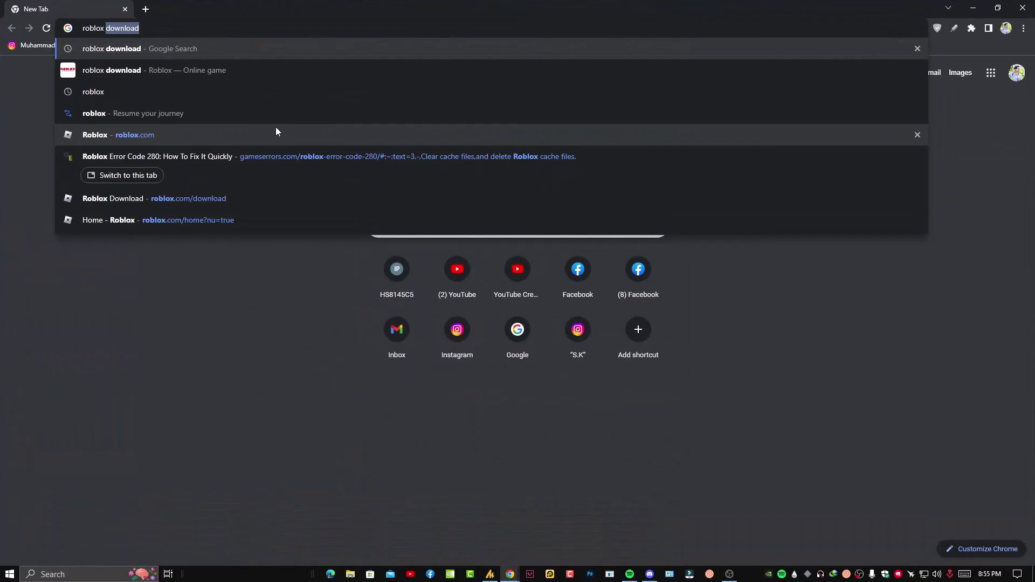
key(Return)
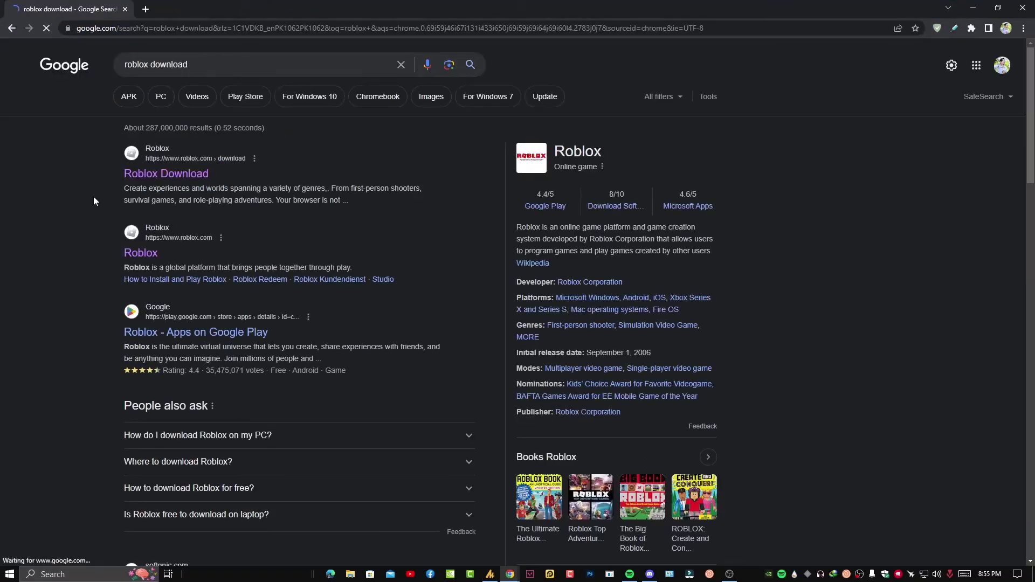
click(191, 174)
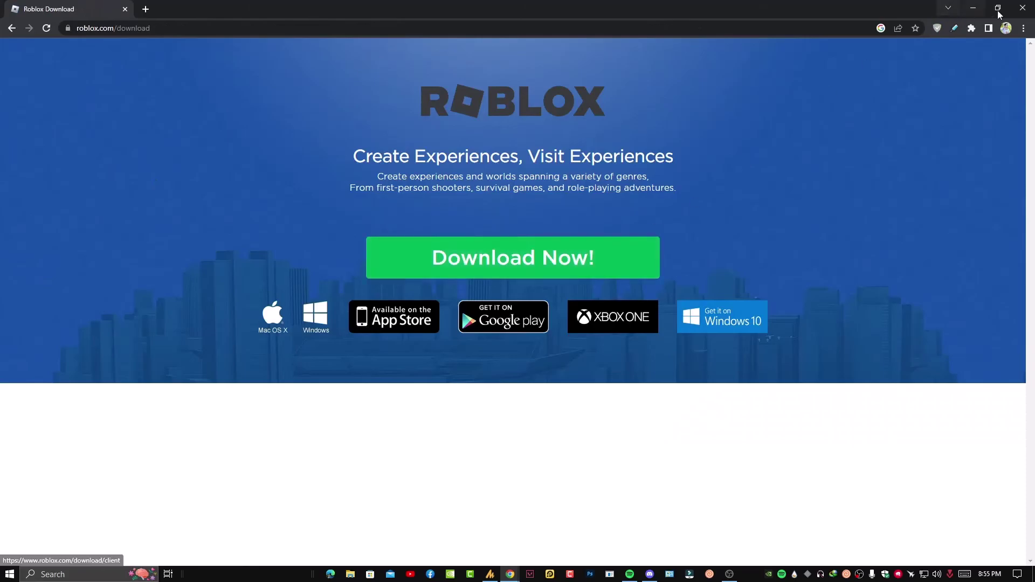
click(1022, 8)
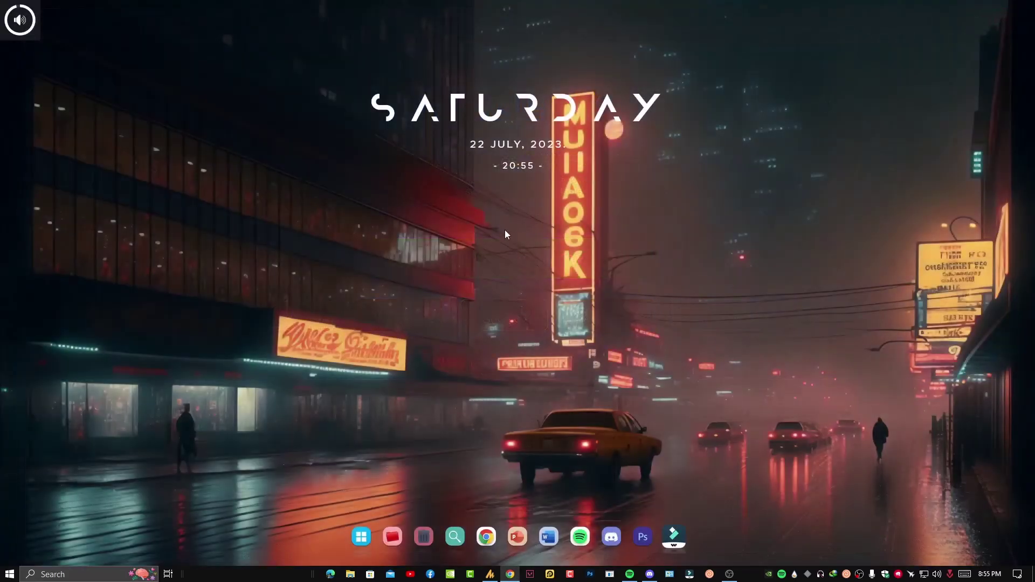